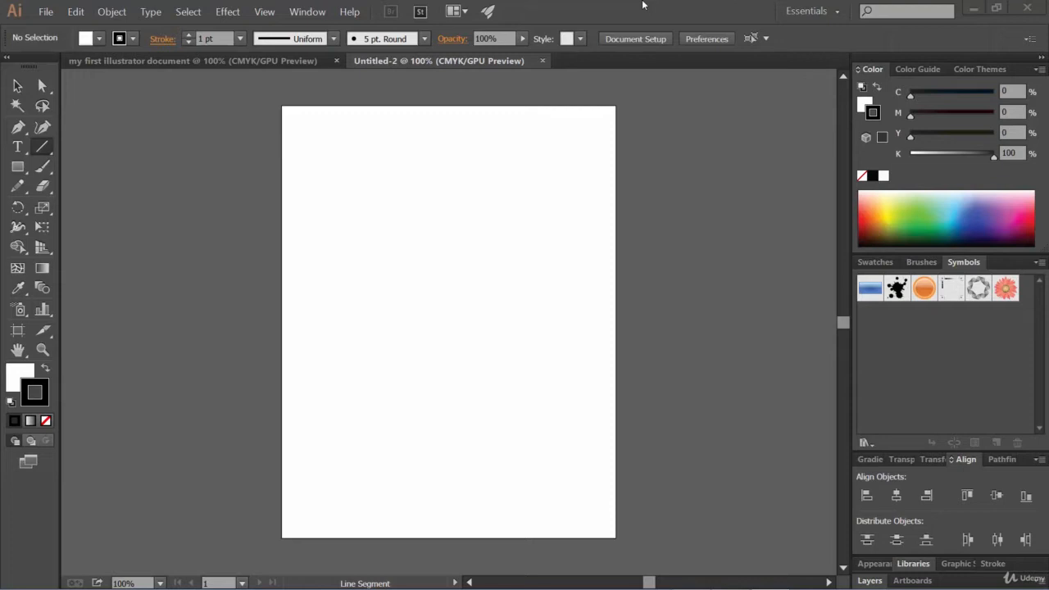
Draw a horizontal line about 362 pt long near the top of the artboard with the Line Segment Tool.
left_click(580, 5)
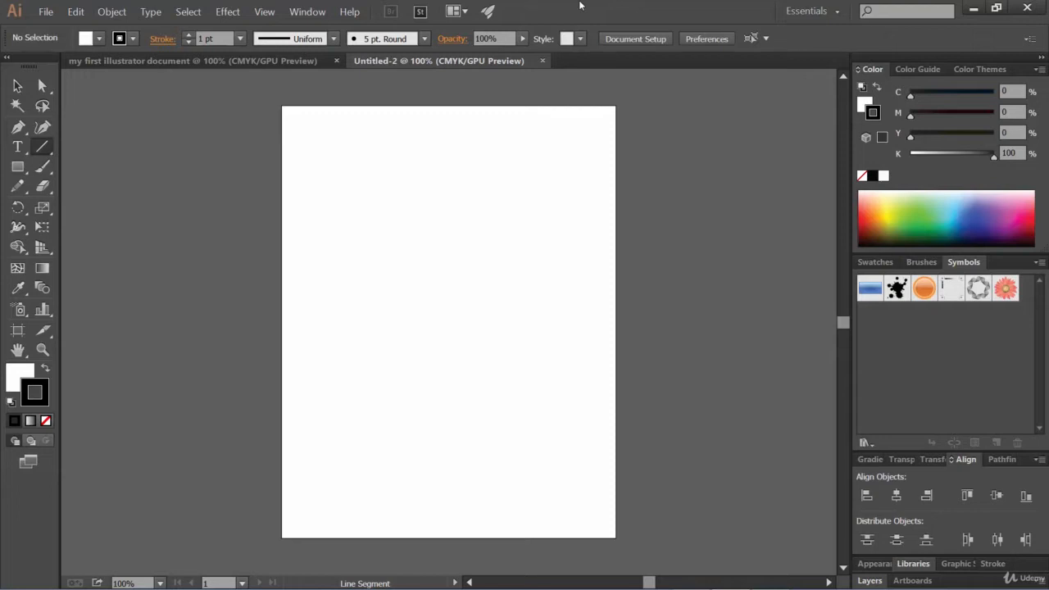
left_click(44, 151)
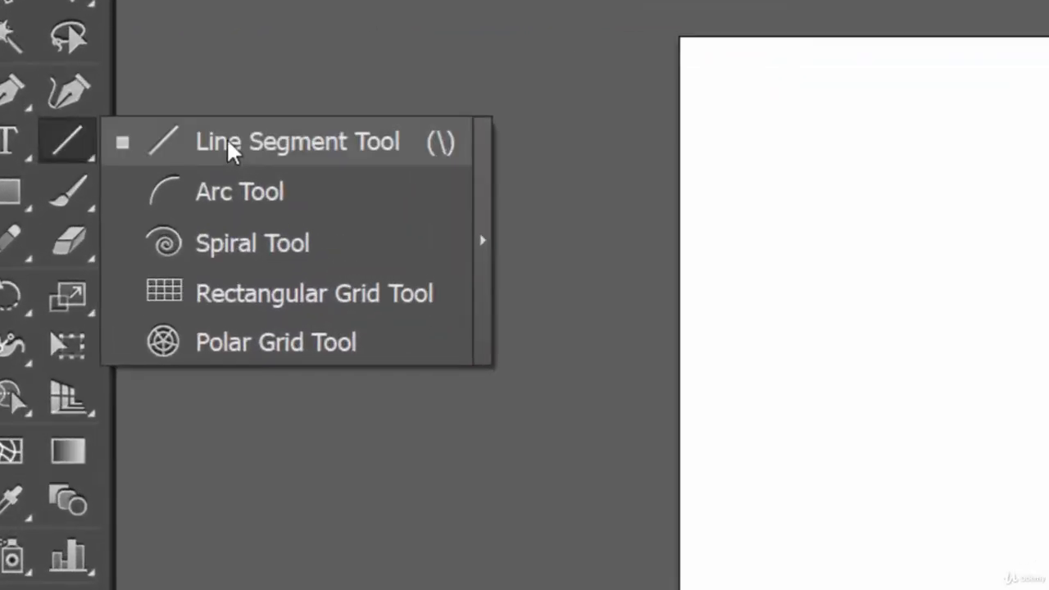
left_click(229, 141)
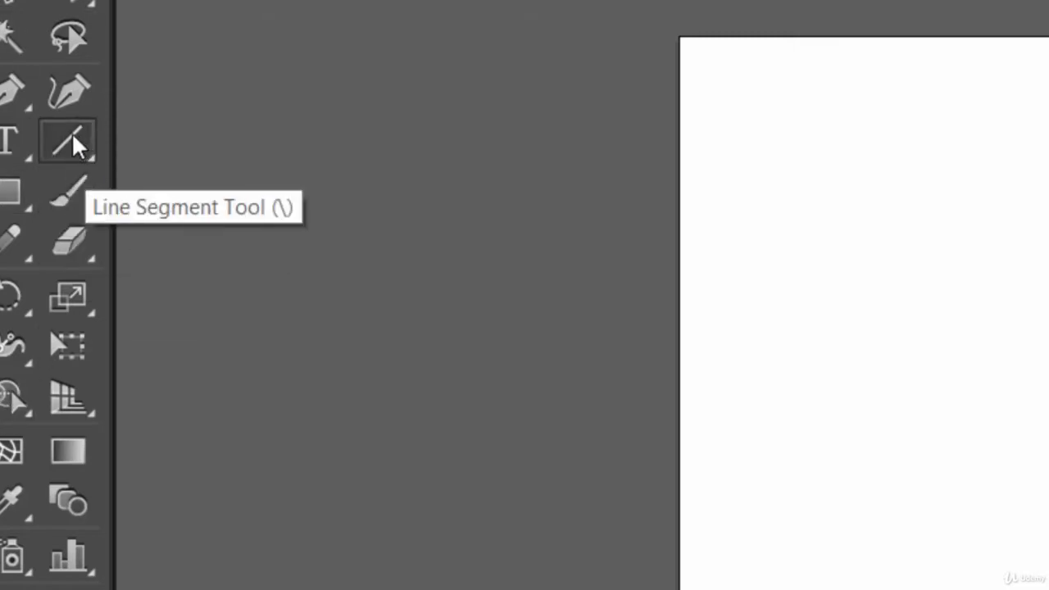
left_click_drag(79, 140, 241, 148)
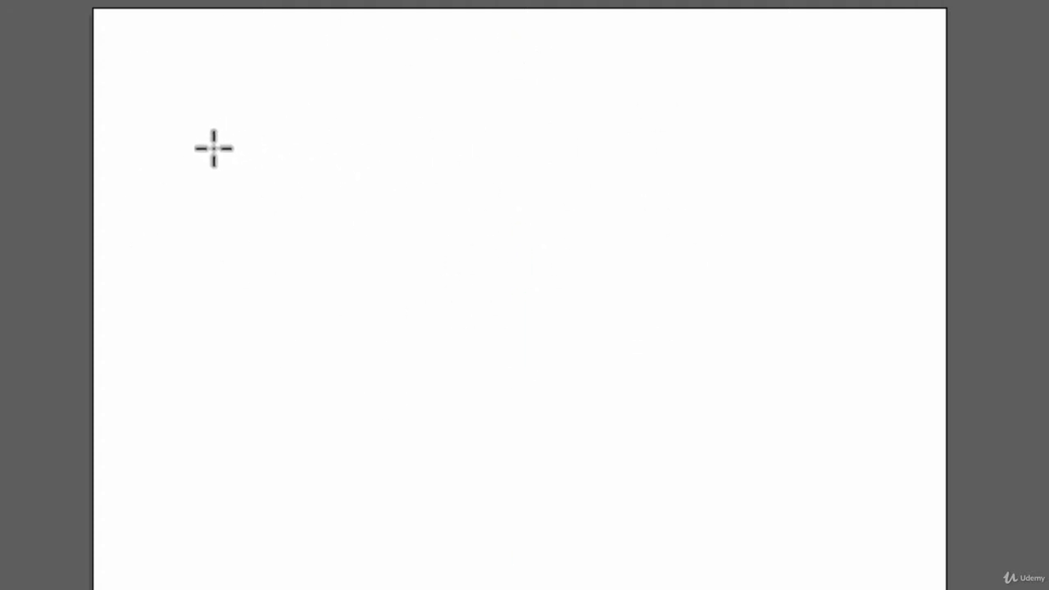
left_click_drag(201, 121, 677, 139)
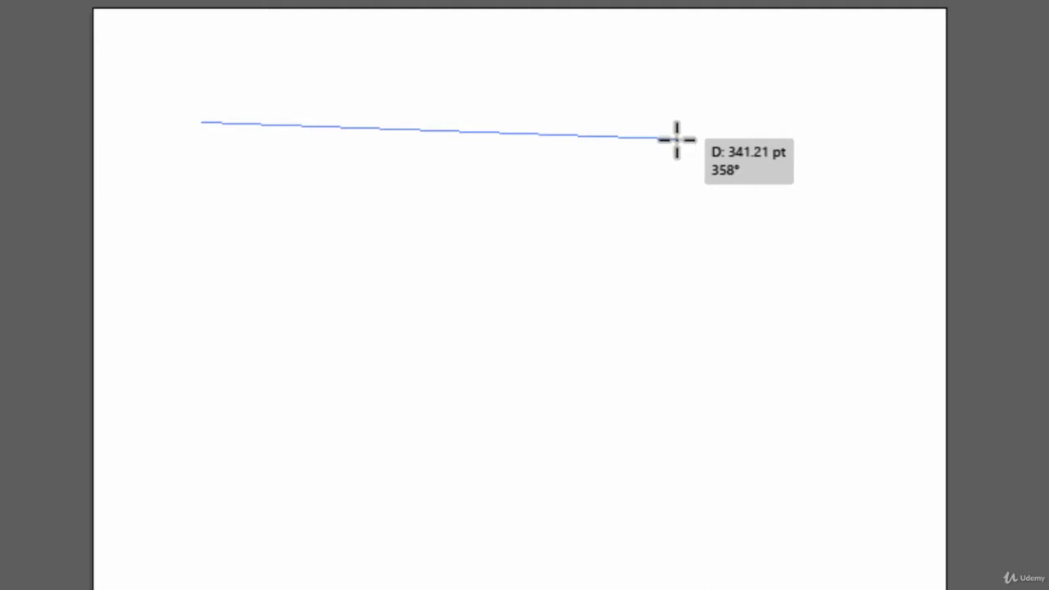
left_click_drag(676, 140, 350, 131)
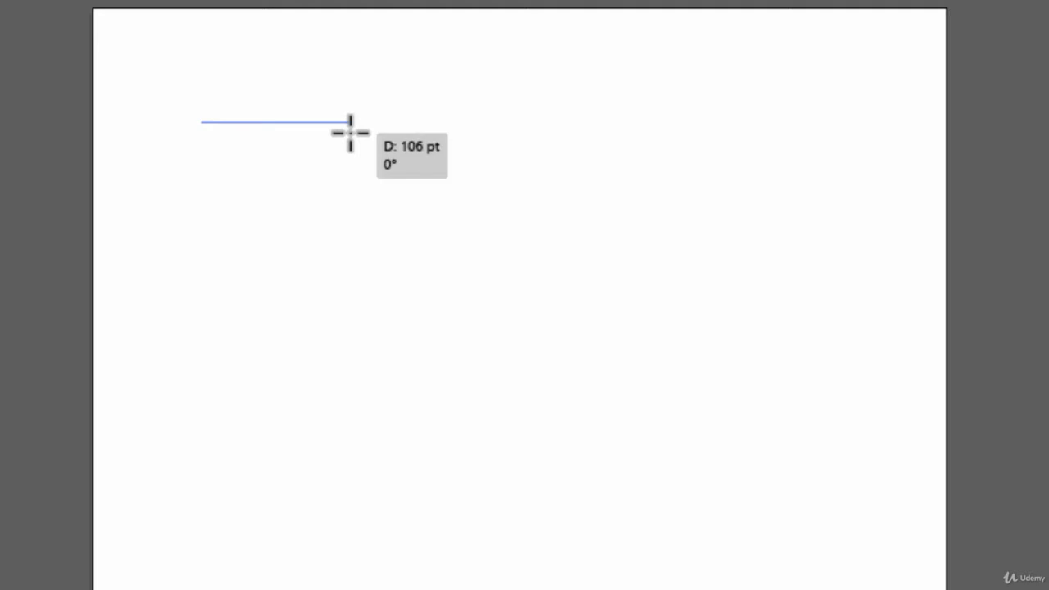
left_click_drag(350, 132, 707, 149)
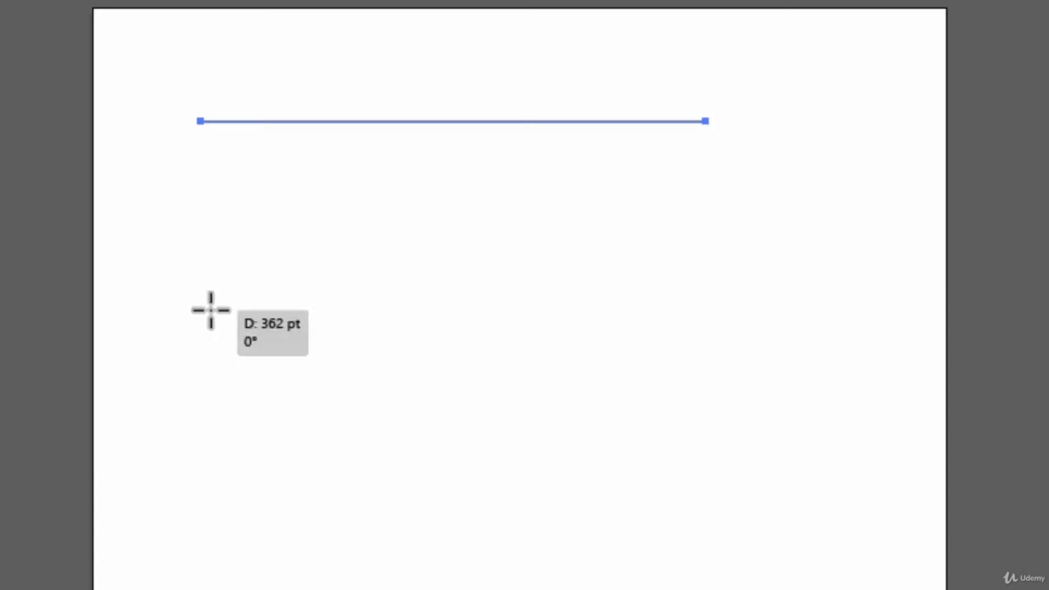
Draw a second horizontal line about 239 pt long below the first, constraining its angle to 0°.
mouse_move(209, 309)
left_mouse_down()
mouse_move(338, 370)
mouse_move(503, 375)
mouse_move(578, 273)
mouse_move(431, 440)
mouse_move(443, 265)
mouse_move(615, 369)
mouse_move(457, 420)
mouse_move(548, 391)
mouse_move(481, 346)
mouse_move(468, 480)
mouse_move(489, 254)
mouse_move(492, 262)
mouse_move(353, 73)
mouse_move(105, 45)
left_mouse_up()
left_click_drag(205, 45, 93, 212)
left_click_drag(168, 210, 677, 270)
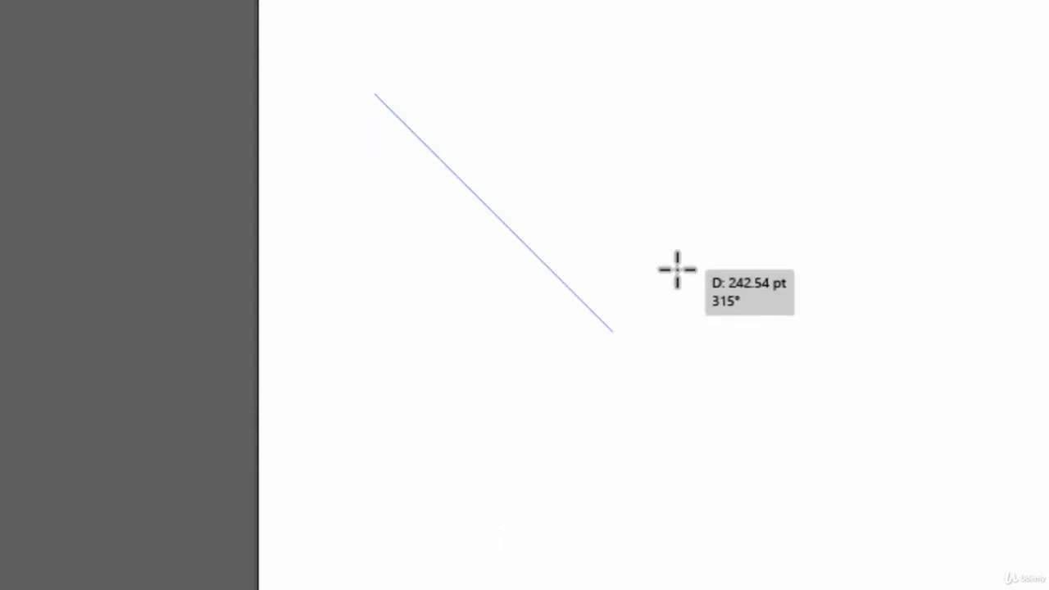
left_click_drag(677, 270, 708, 56)
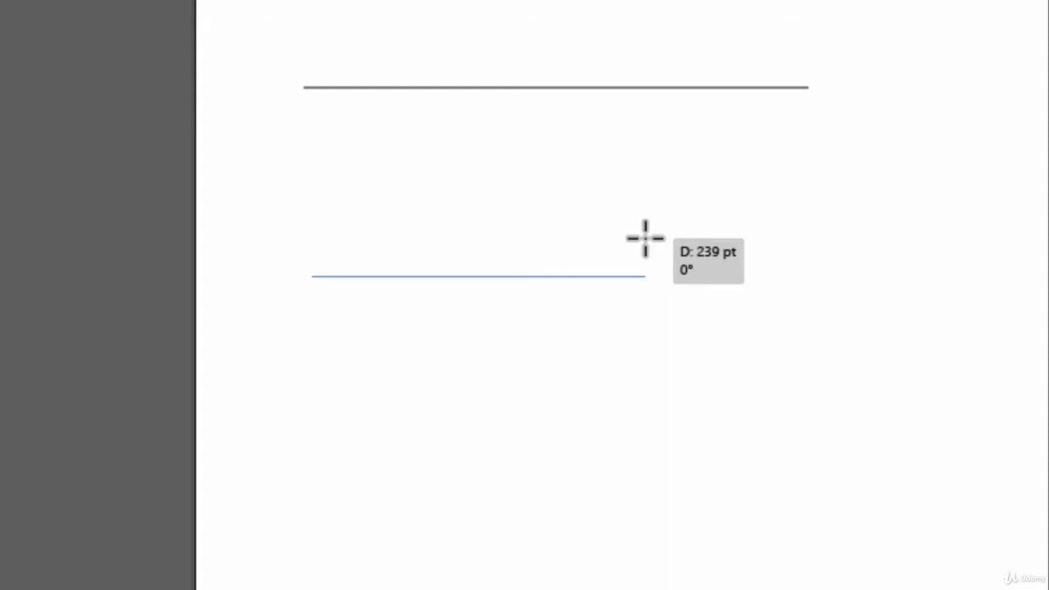
left_click_drag(645, 237, 645, 238)
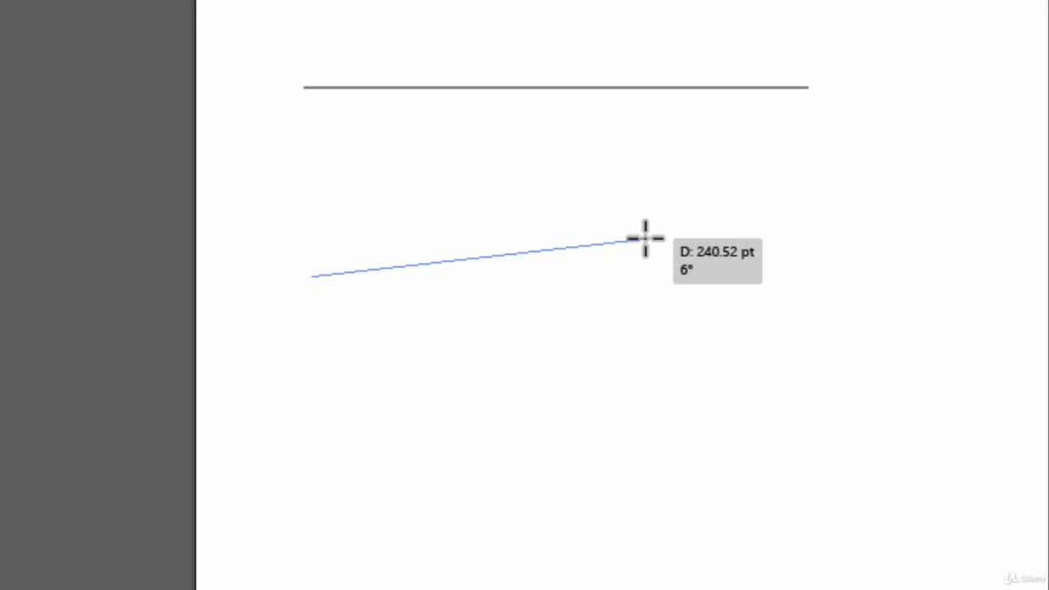
left_click_drag(645, 238, 645, 237)
key("shift")
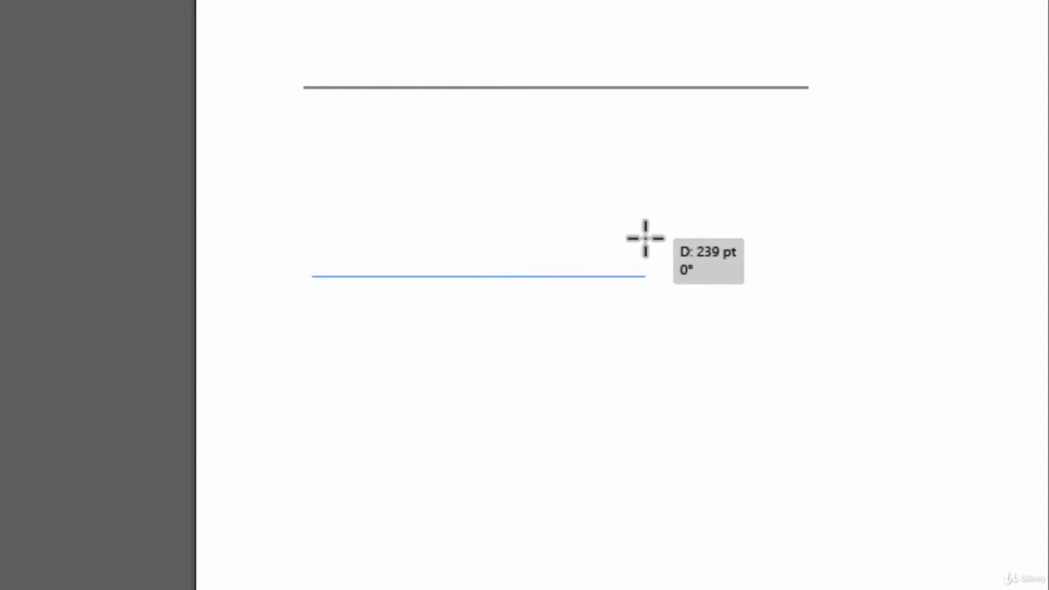
left_click_drag(645, 238, 645, 238)
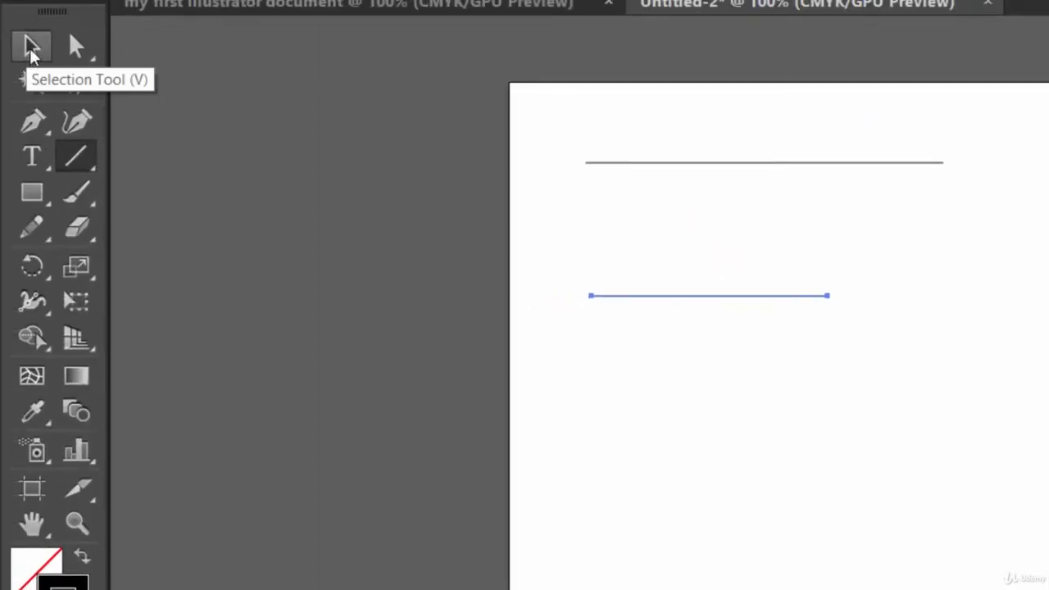
Select the top line and raise its stroke weight to 15 pt.
left_click(31, 49)
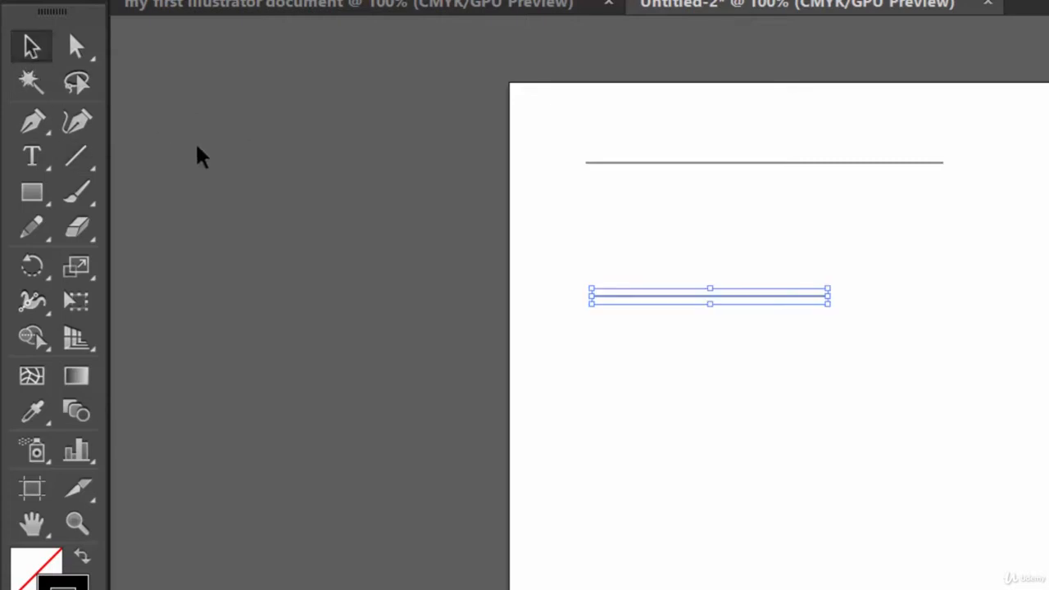
left_click(665, 163)
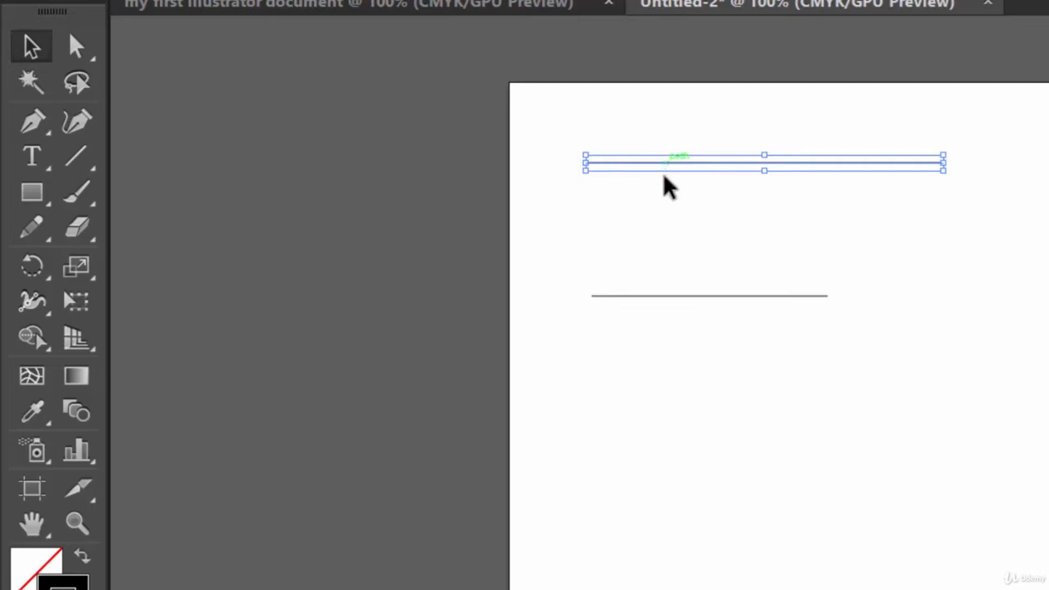
left_click(666, 296)
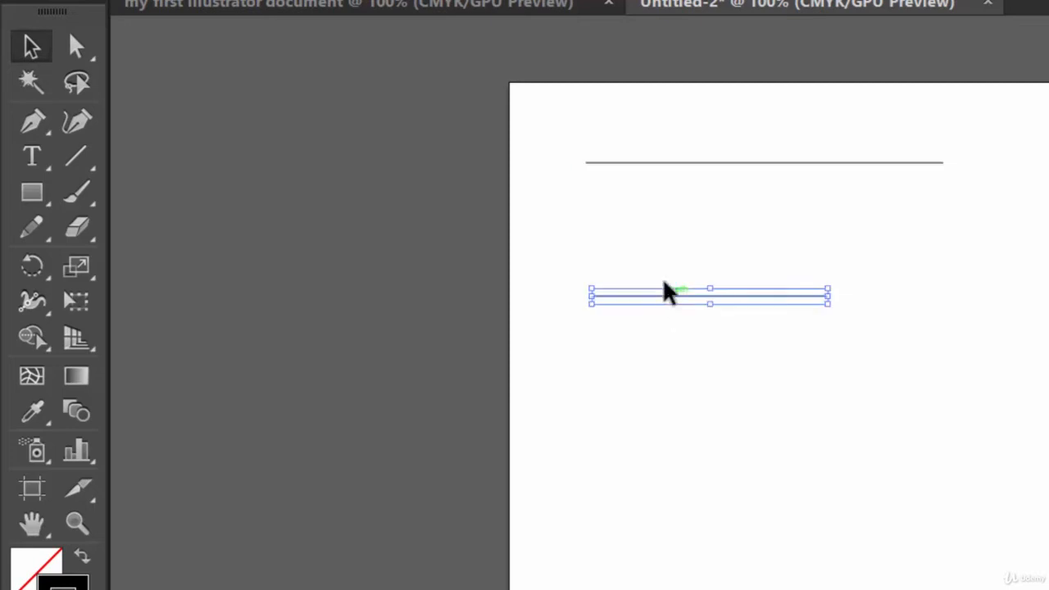
left_click(692, 164)
left_click(702, 297)
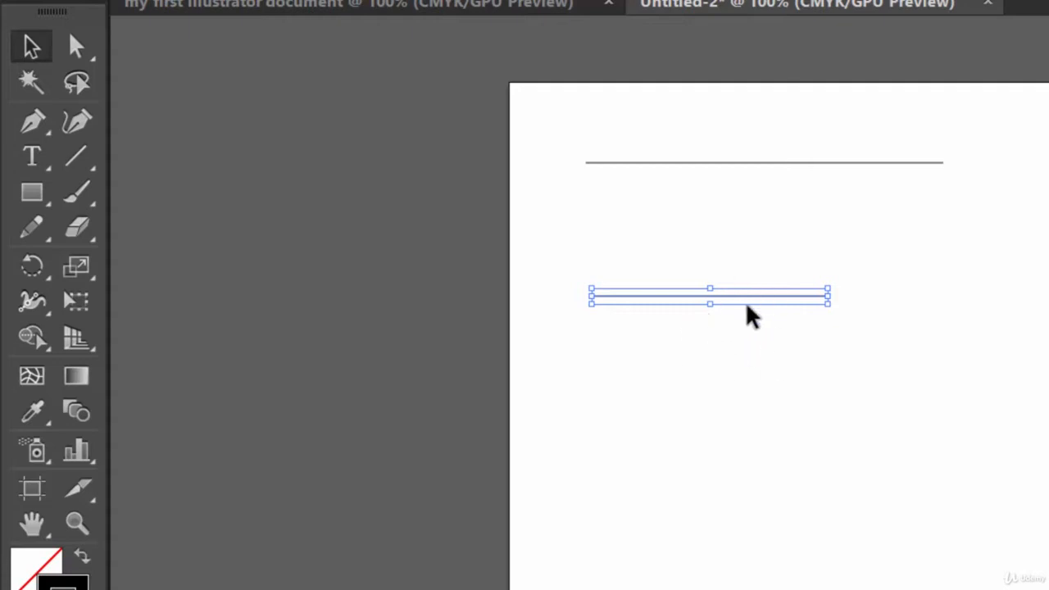
left_click(723, 163)
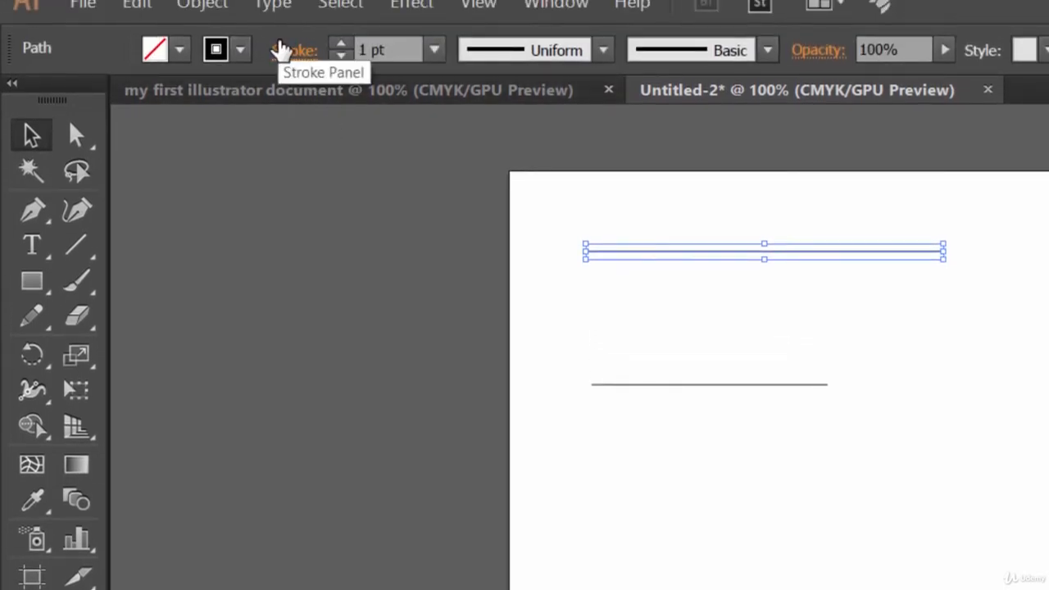
left_click(342, 44)
left_click(343, 45)
left_click(342, 46)
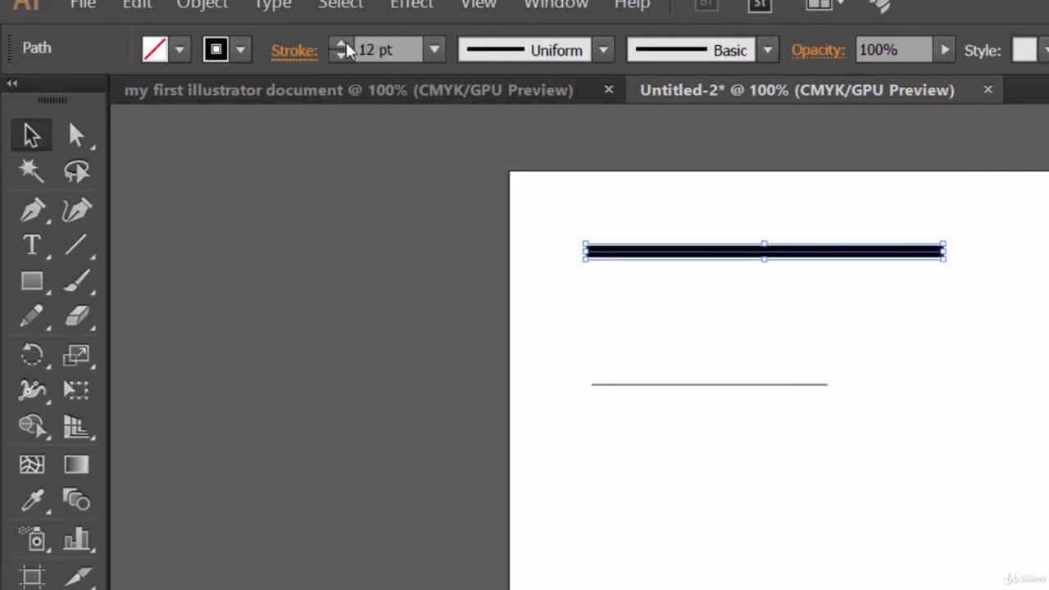
left_click(343, 45)
left_click(342, 45)
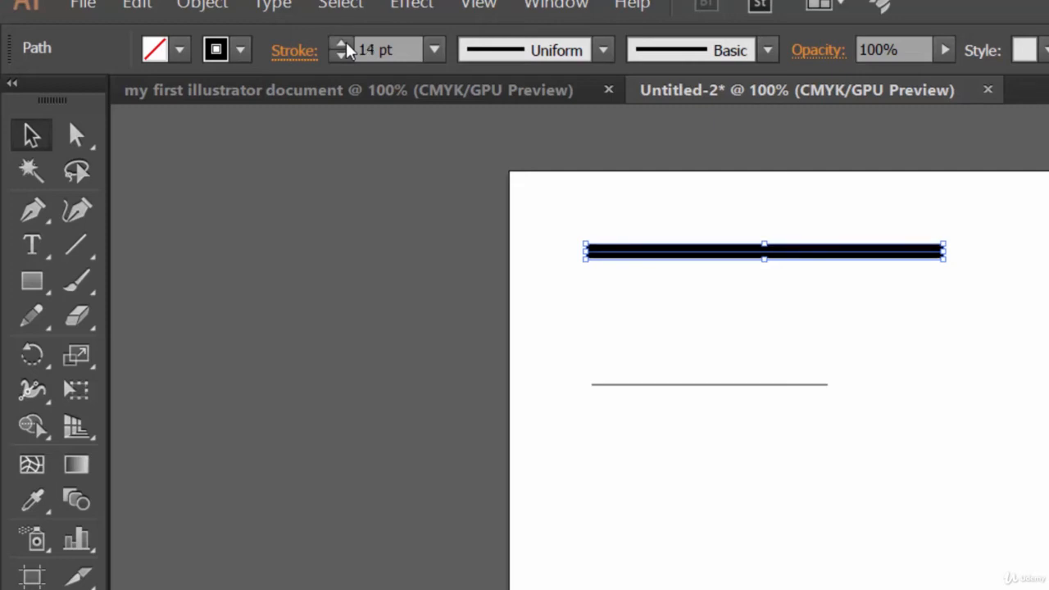
left_click(343, 45)
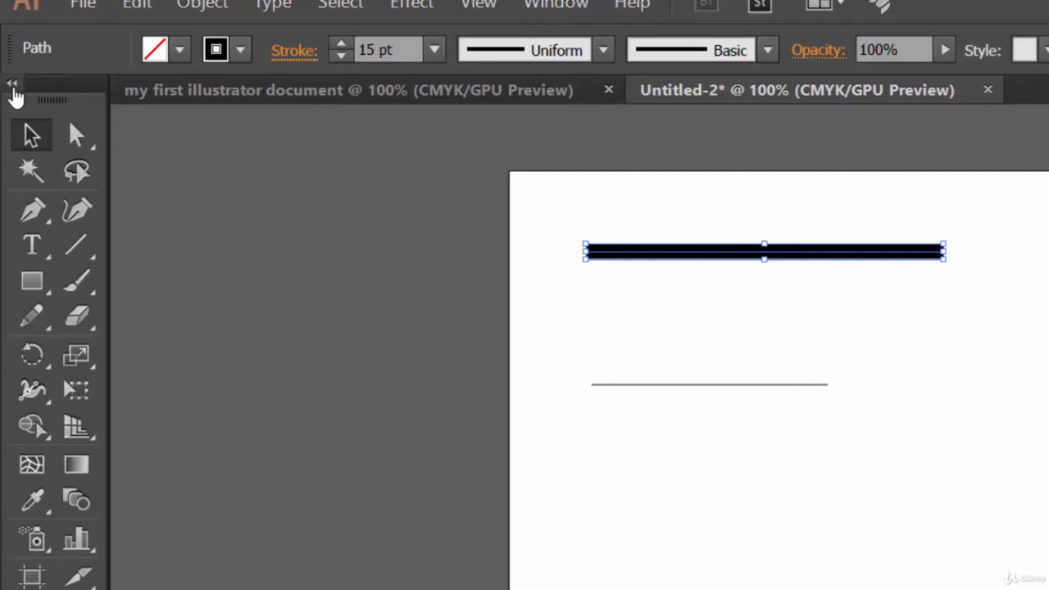
Toggle the toolbar between its single-column and double-column layouts.
left_click(14, 87)
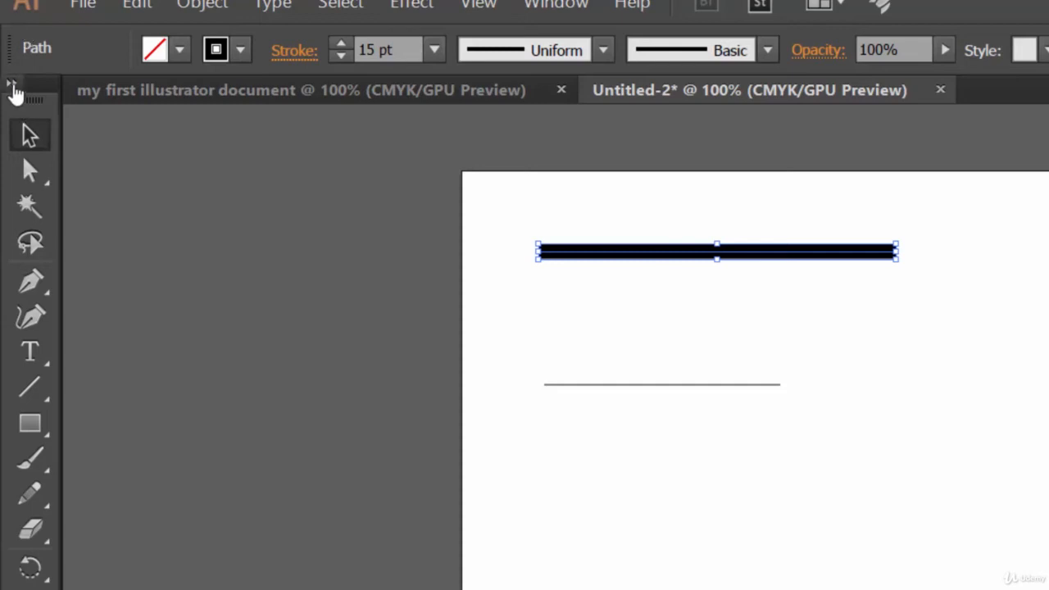
left_click(13, 87)
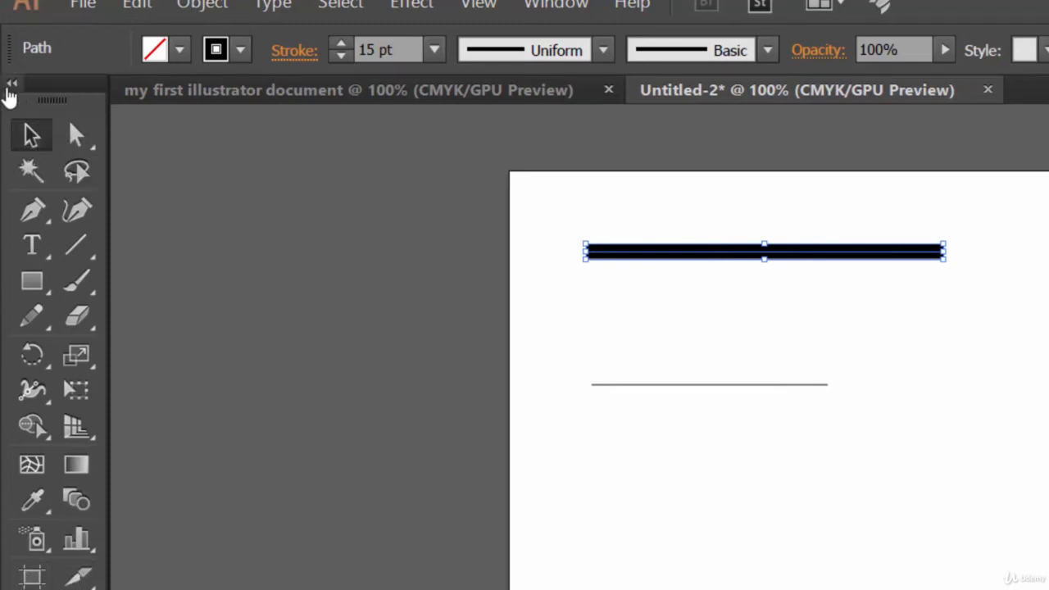
left_click(11, 83)
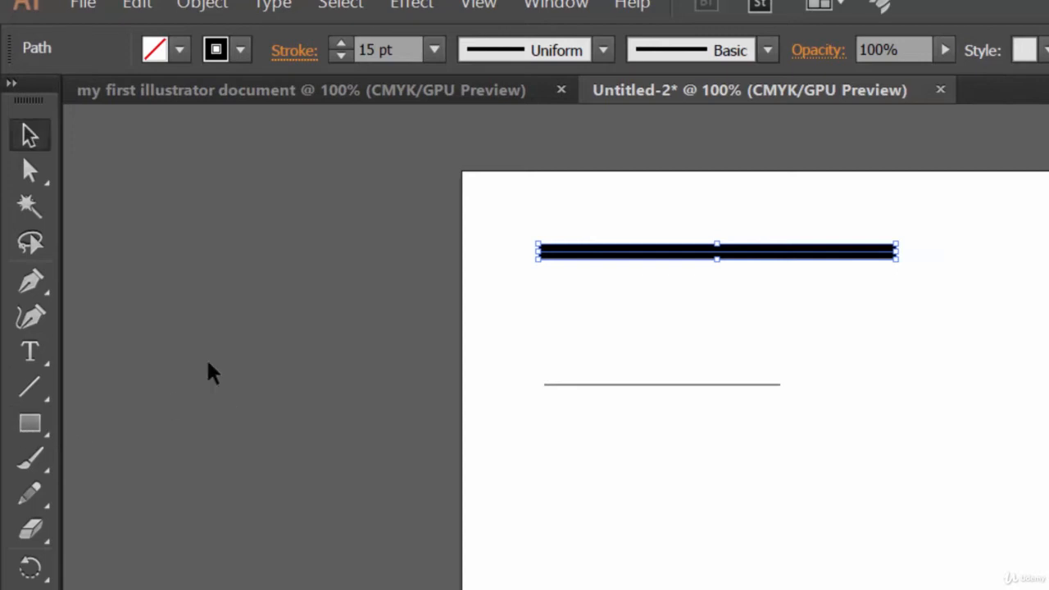
left_click(10, 84)
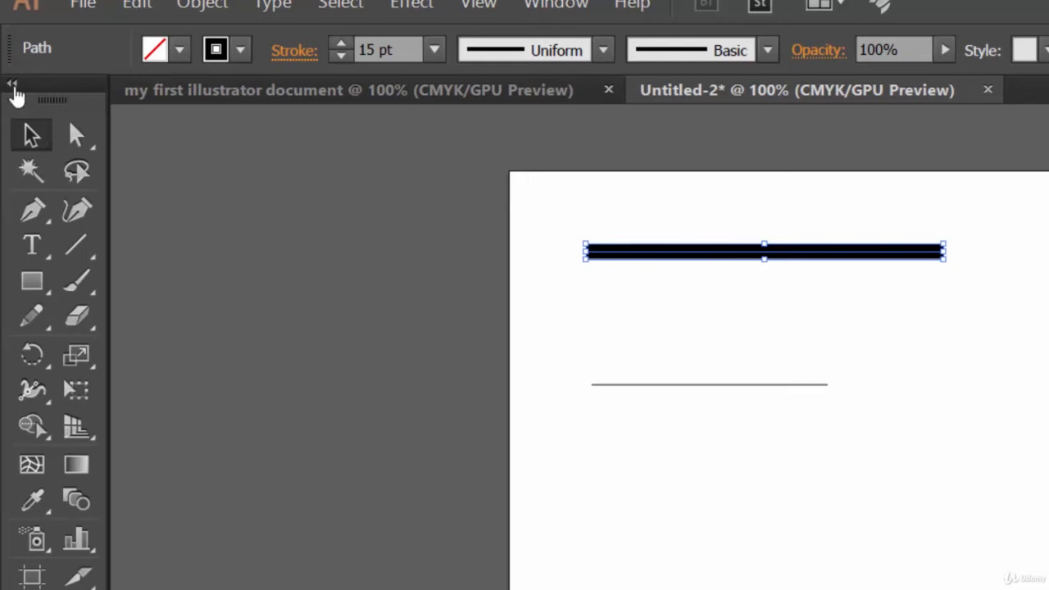
left_click(11, 83)
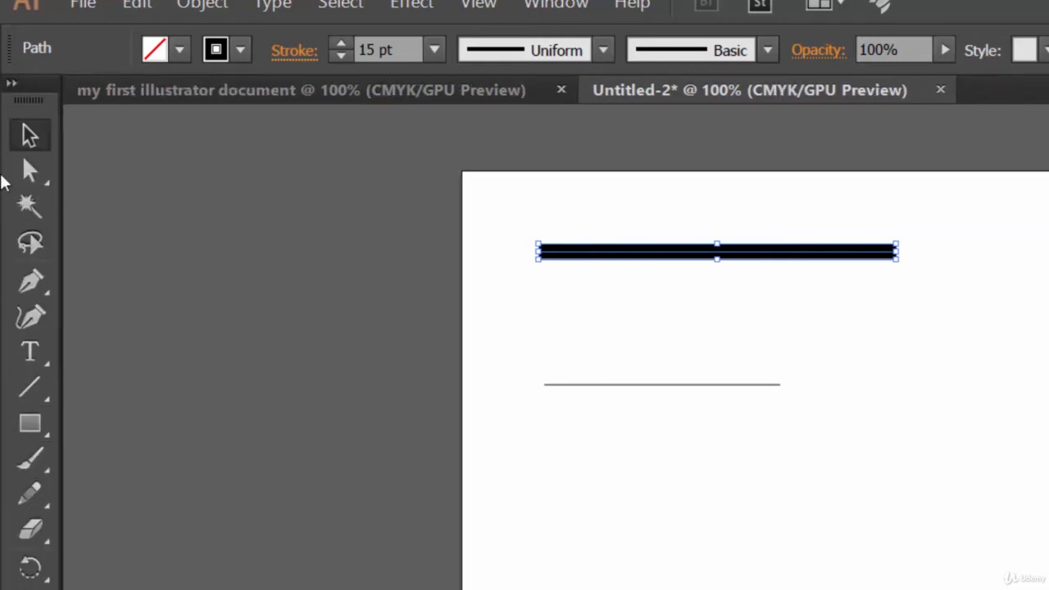
left_click(11, 83)
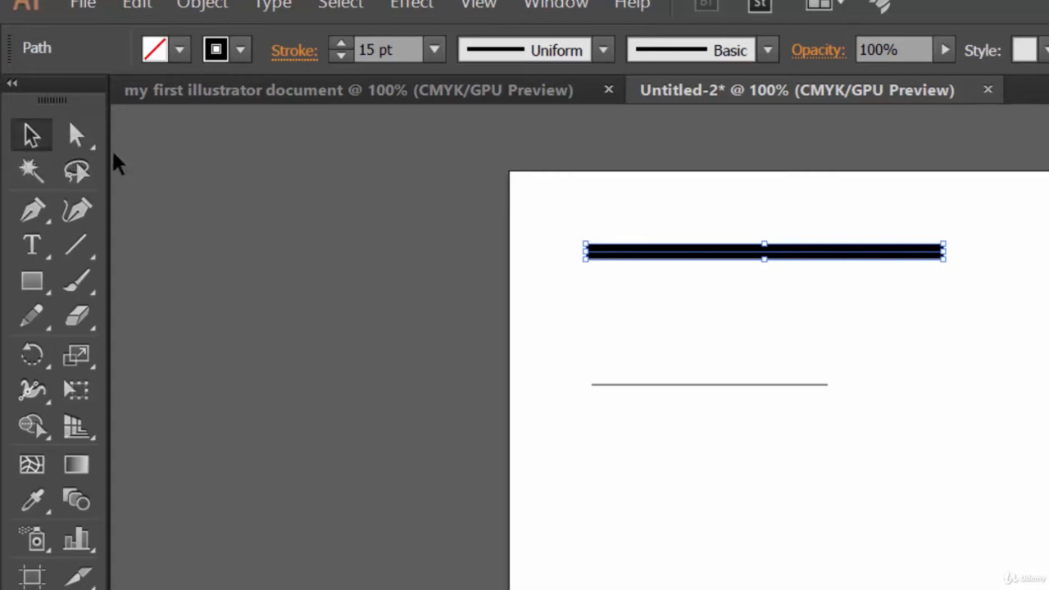
With the Width tool, widen the thick line's stroke into a broad bulge near its left end.
left_click(30, 399)
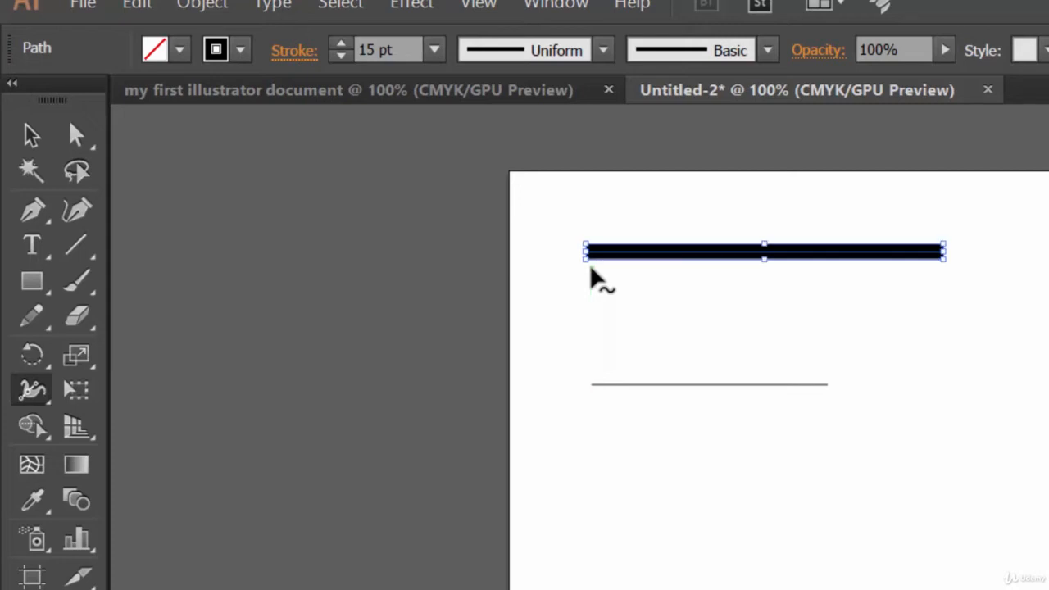
key("ctrl+plus")
key("ctrl+plus")
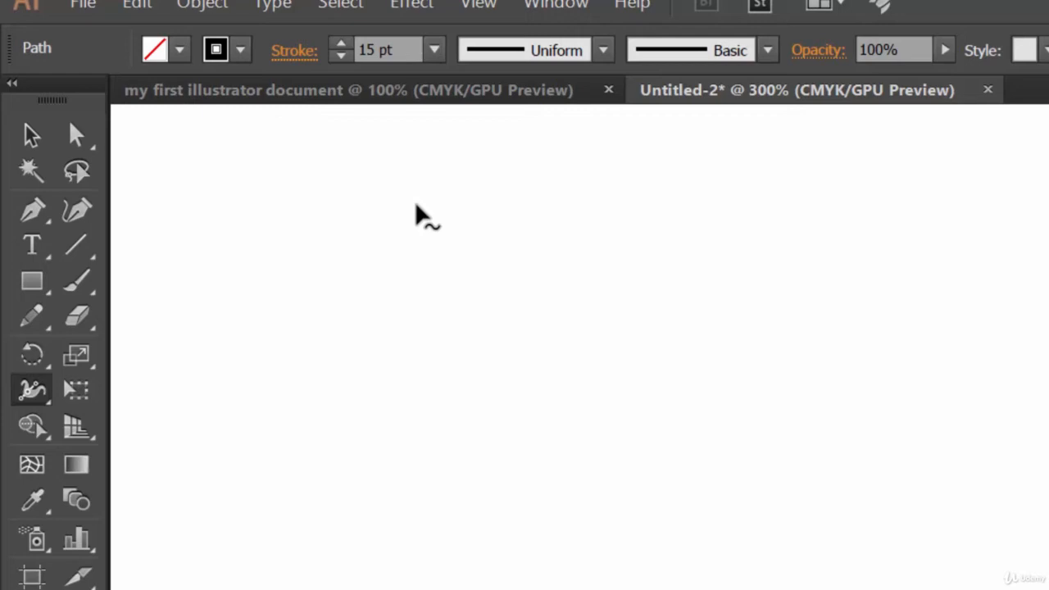
key("space")
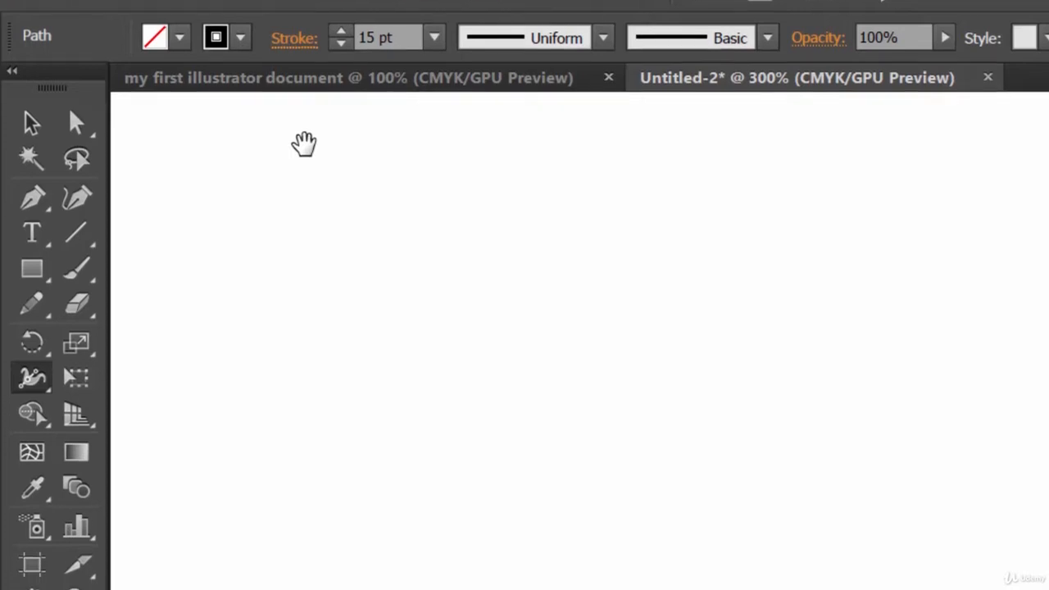
left_click_drag(304, 156, 427, 387)
left_click_drag(426, 202, 519, 421)
left_click_drag(508, 102, 503, 297)
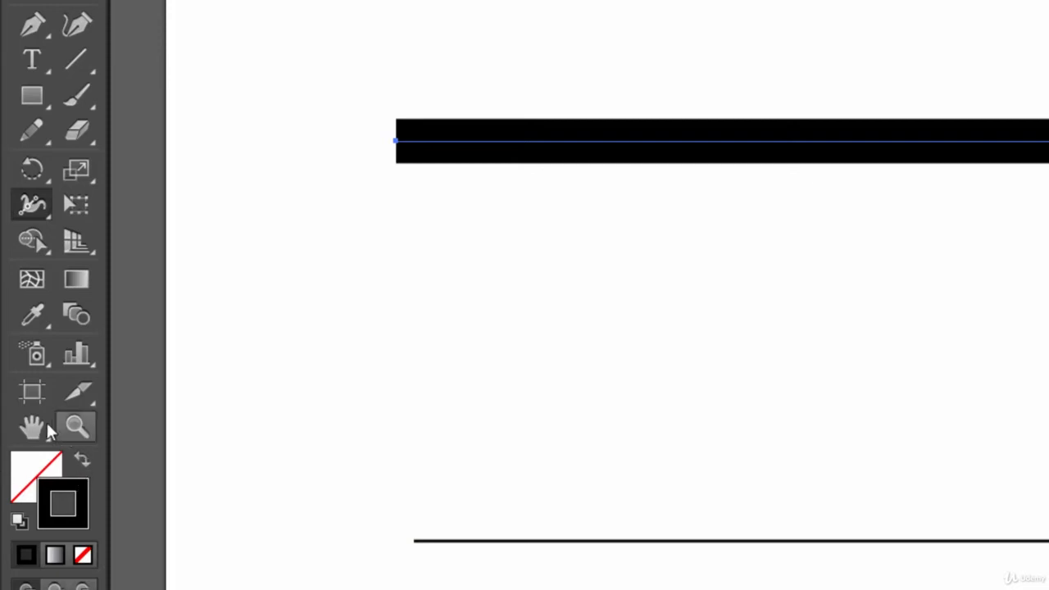
left_click(38, 432)
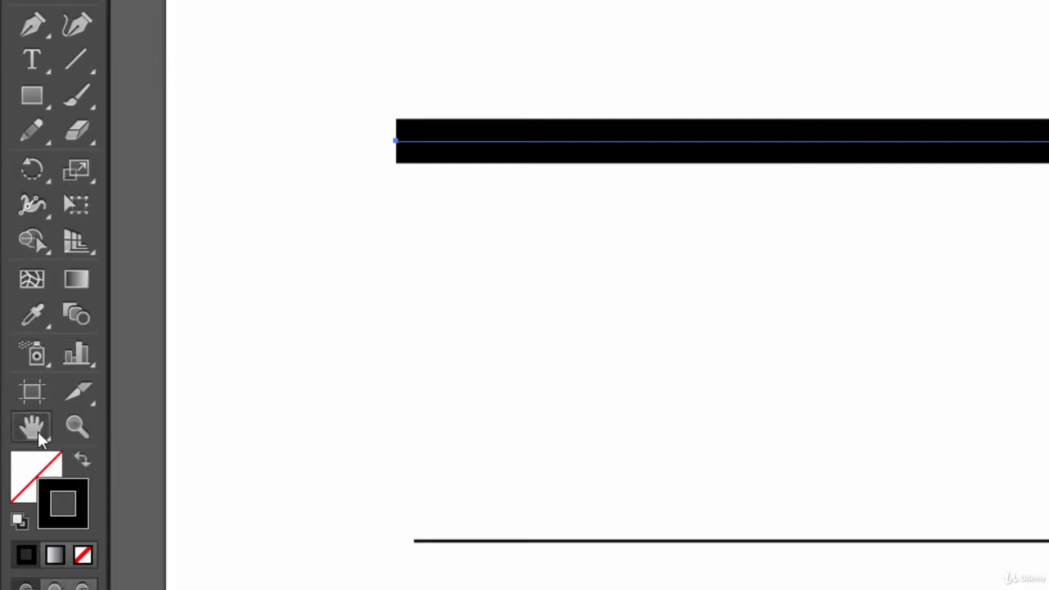
mouse_move(695, 283)
left_mouse_down()
mouse_move(549, 213)
mouse_move(644, 264)
mouse_move(652, 299)
mouse_move(719, 239)
mouse_move(561, 359)
mouse_move(770, 405)
mouse_move(686, 326)
mouse_move(681, 309)
mouse_move(739, 344)
mouse_move(653, 241)
mouse_move(639, 286)
mouse_move(693, 279)
left_mouse_up()
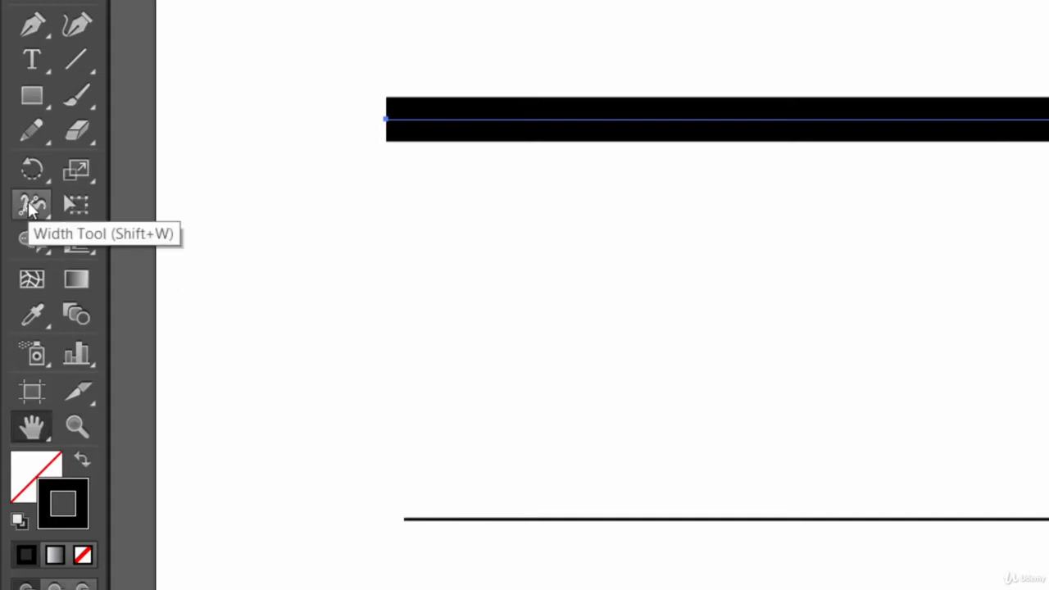
left_click(31, 206)
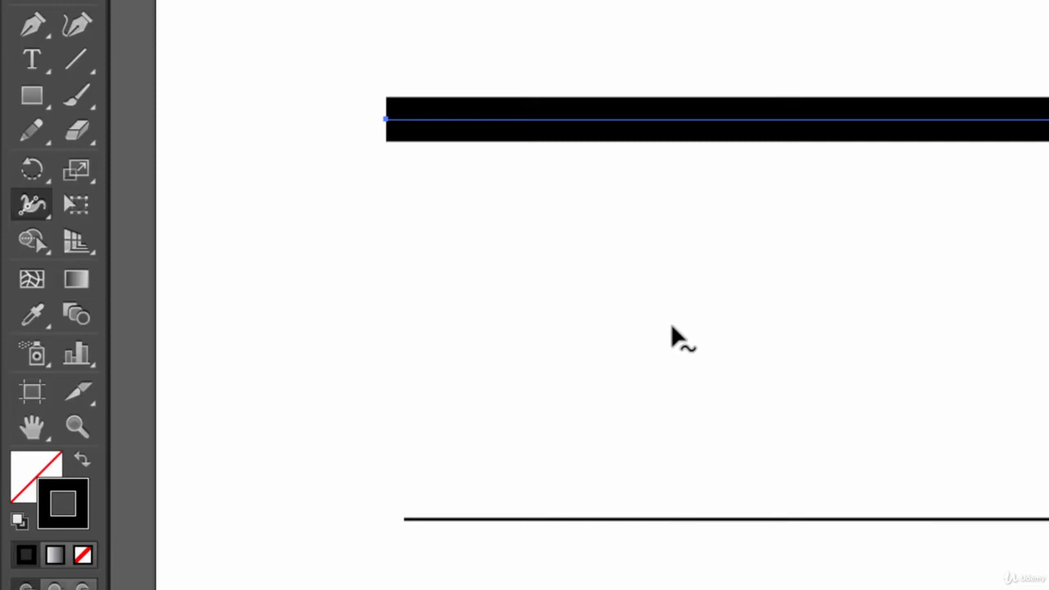
key("space")
left_click_drag(890, 232, 776, 285)
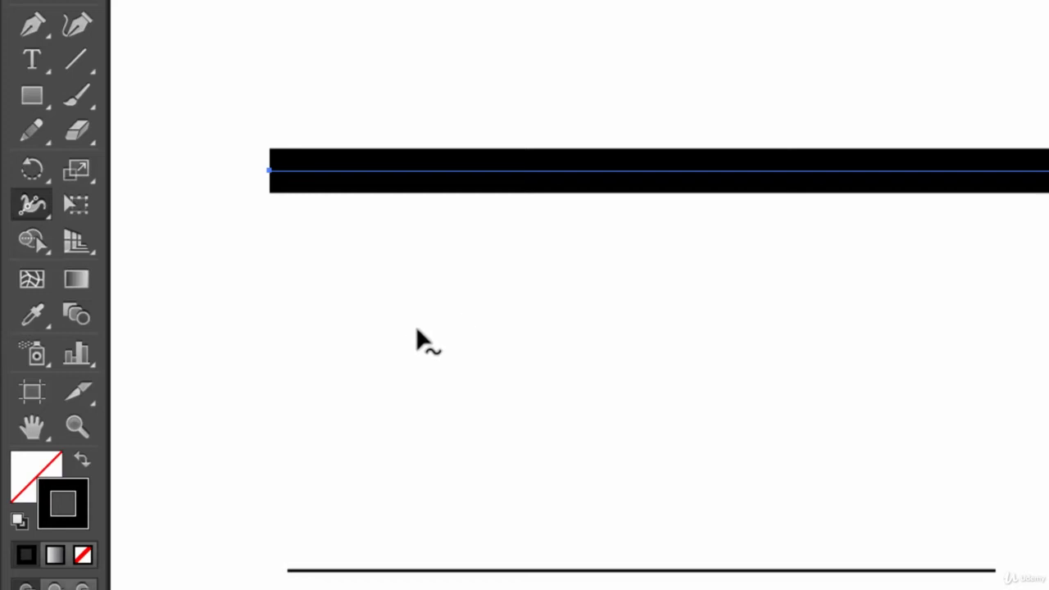
left_click(24, 206)
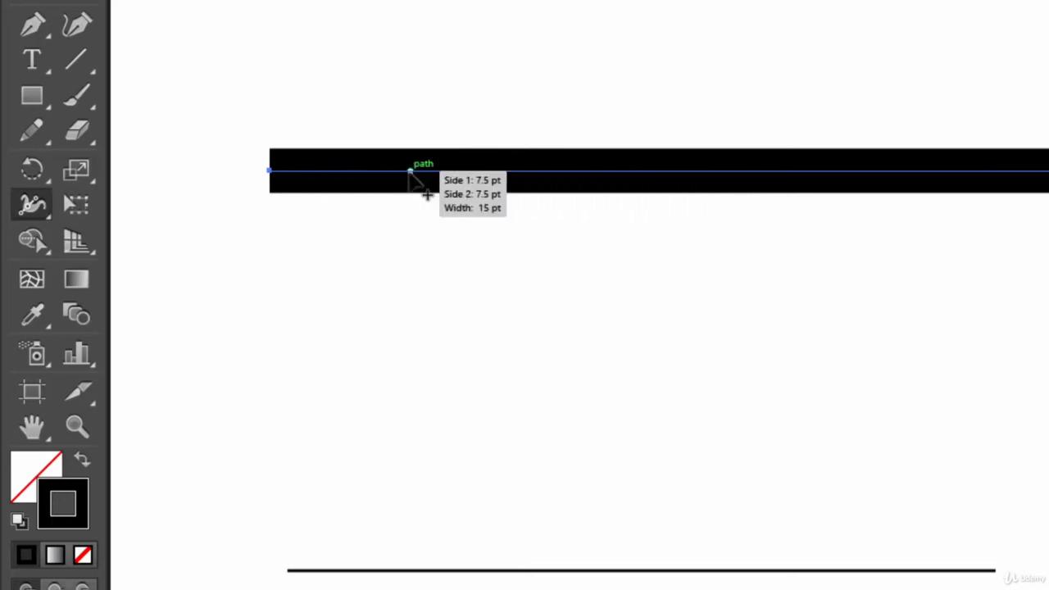
left_click_drag(410, 174, 402, 324)
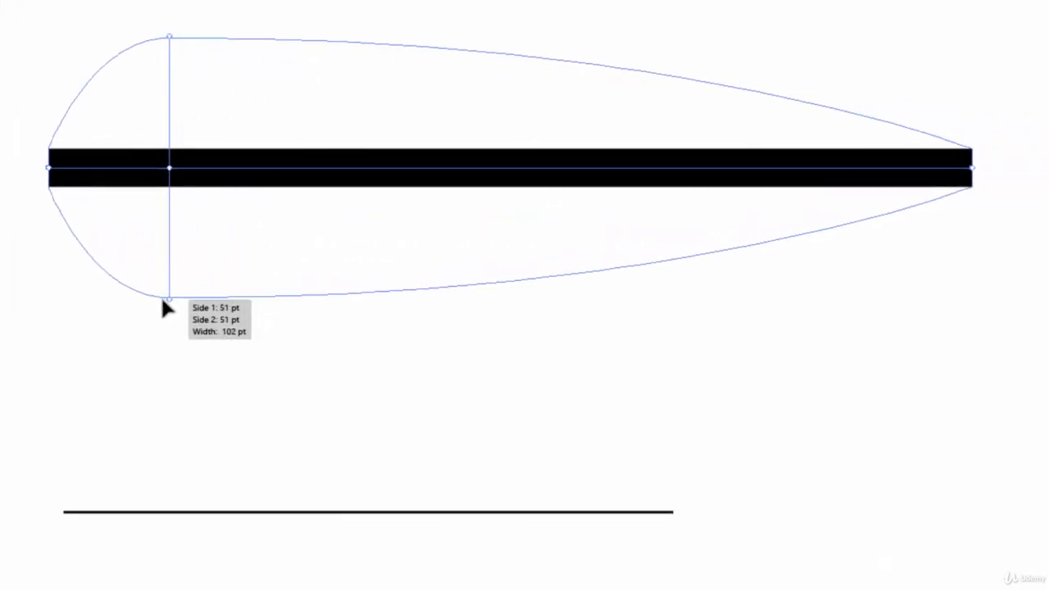
left_click_drag(162, 301, 163, 302)
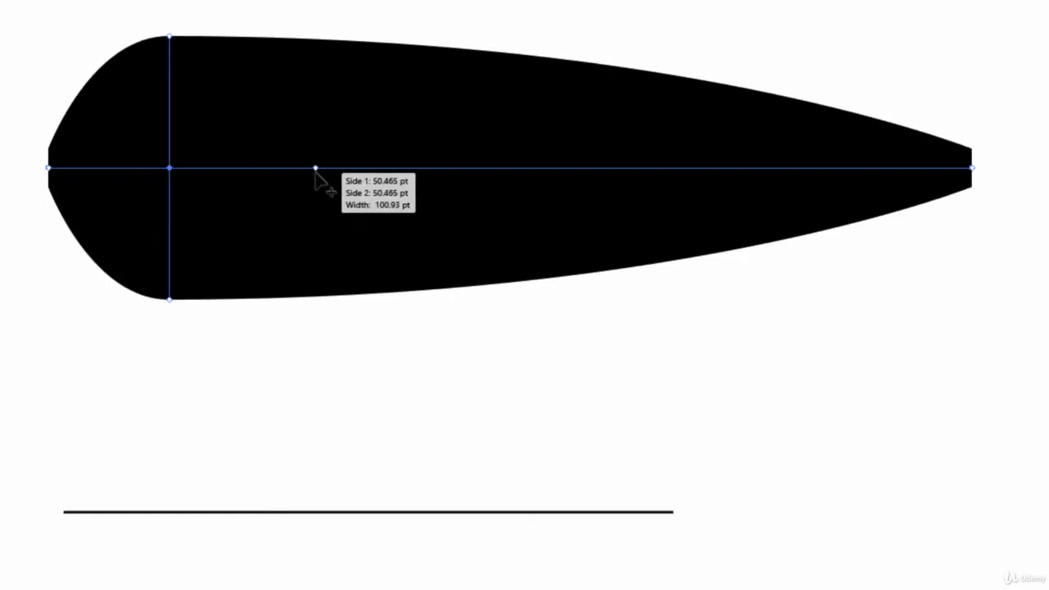
Pinch the stroke narrower just right of the bulge and widen it again further along the line.
left_click_drag(315, 169, 330, 227)
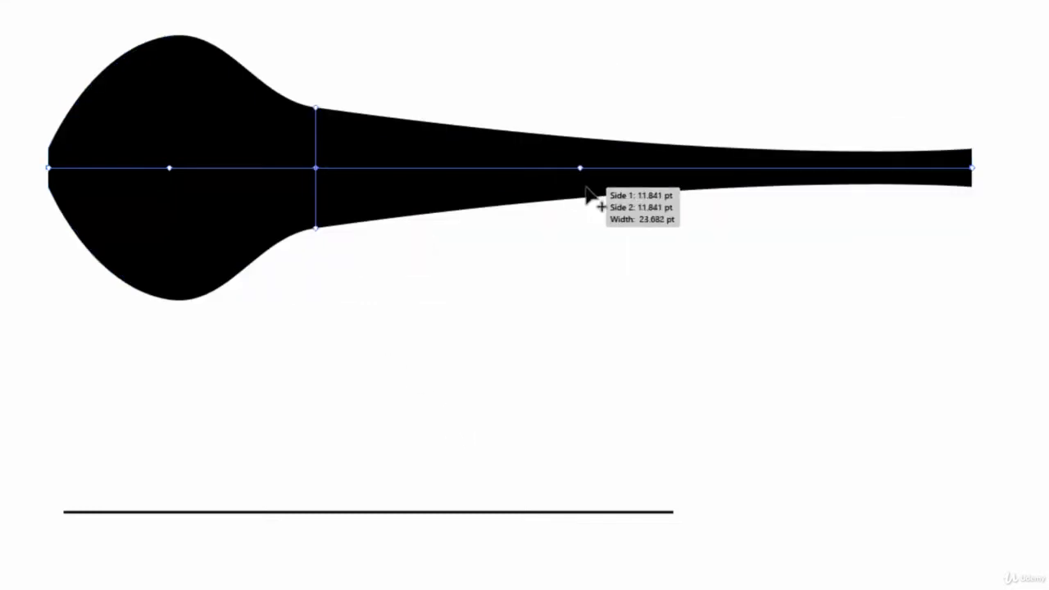
left_click_drag(599, 176, 599, 290)
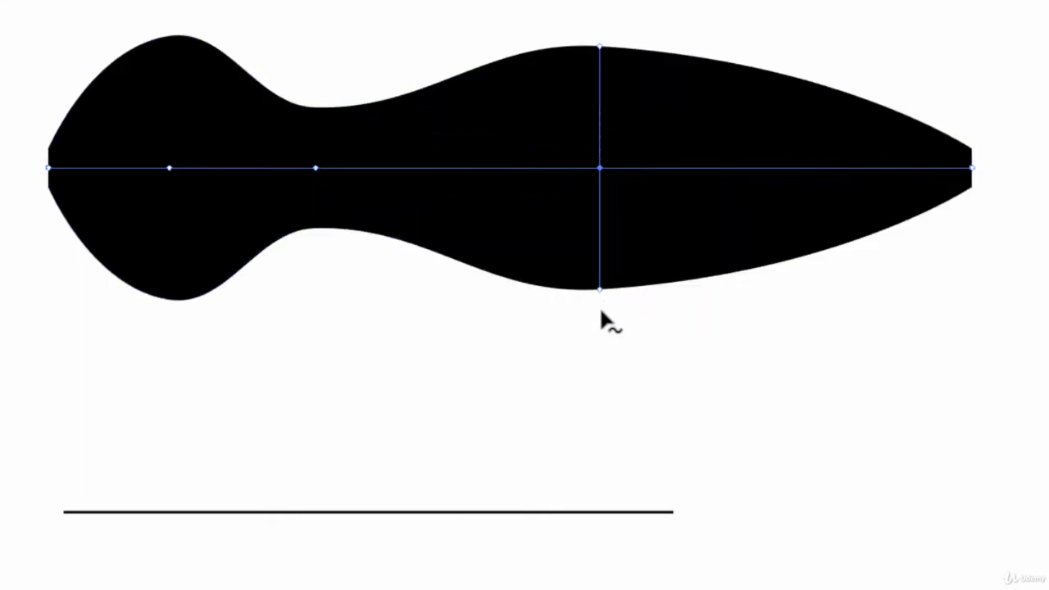
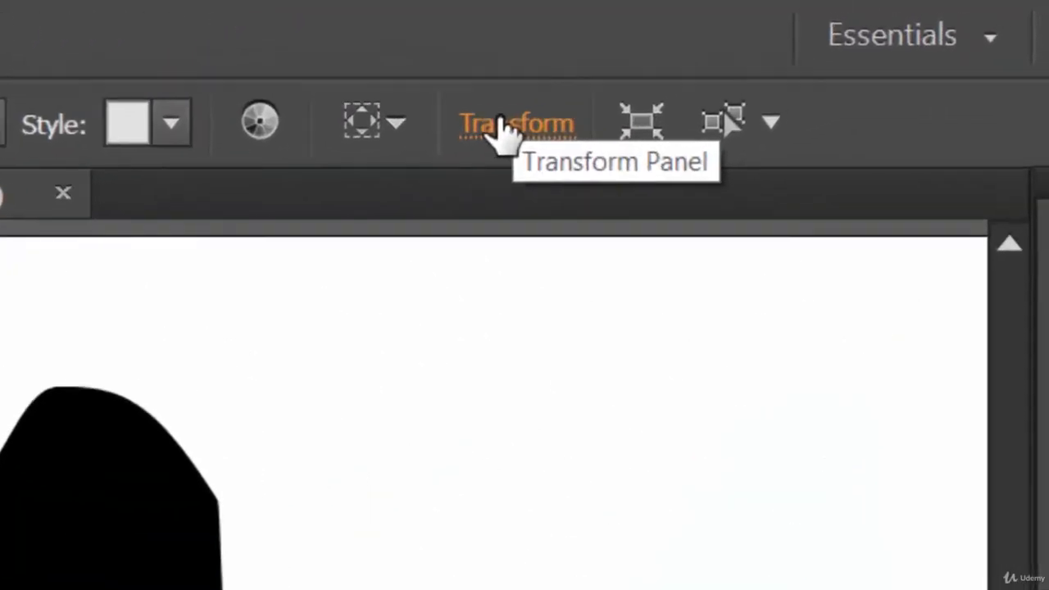
Rotate the widened stroke with the Transform panel's angle presets, trying 180° and ending at 90°.
left_click(500, 125)
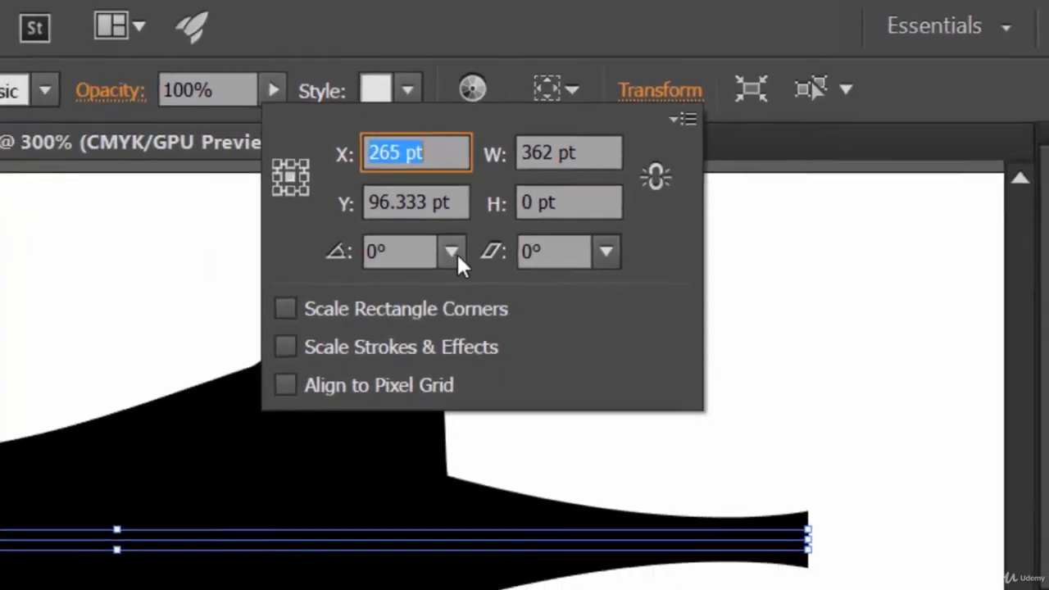
left_click(318, 308)
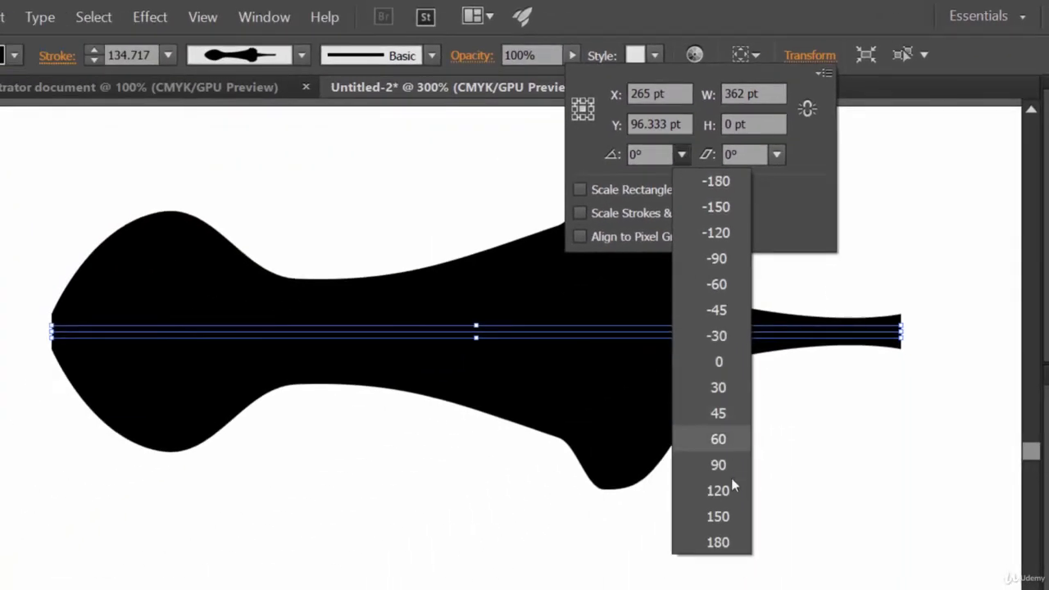
left_click(717, 543)
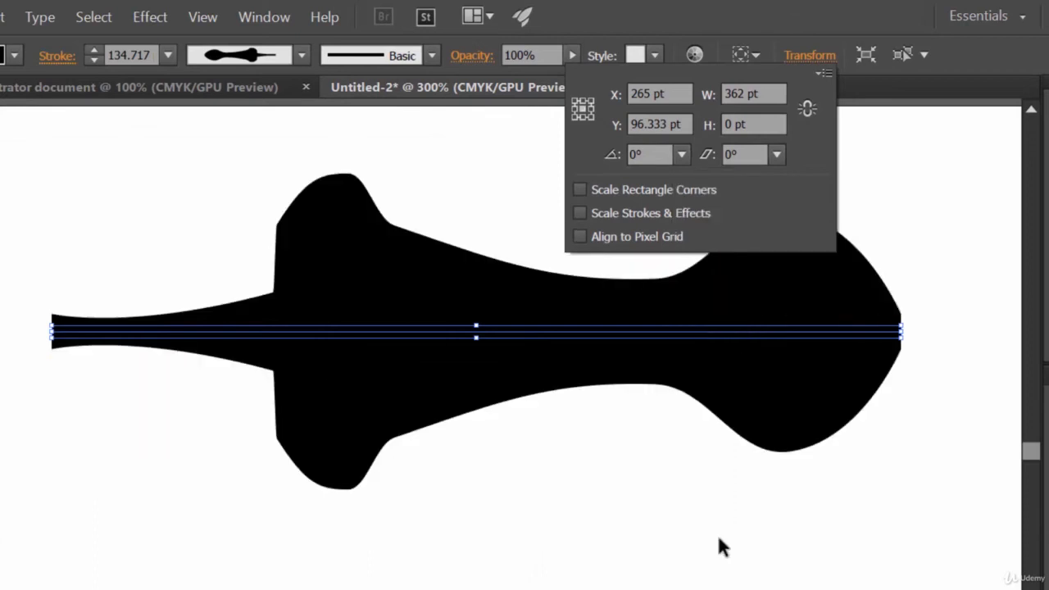
left_click(682, 154)
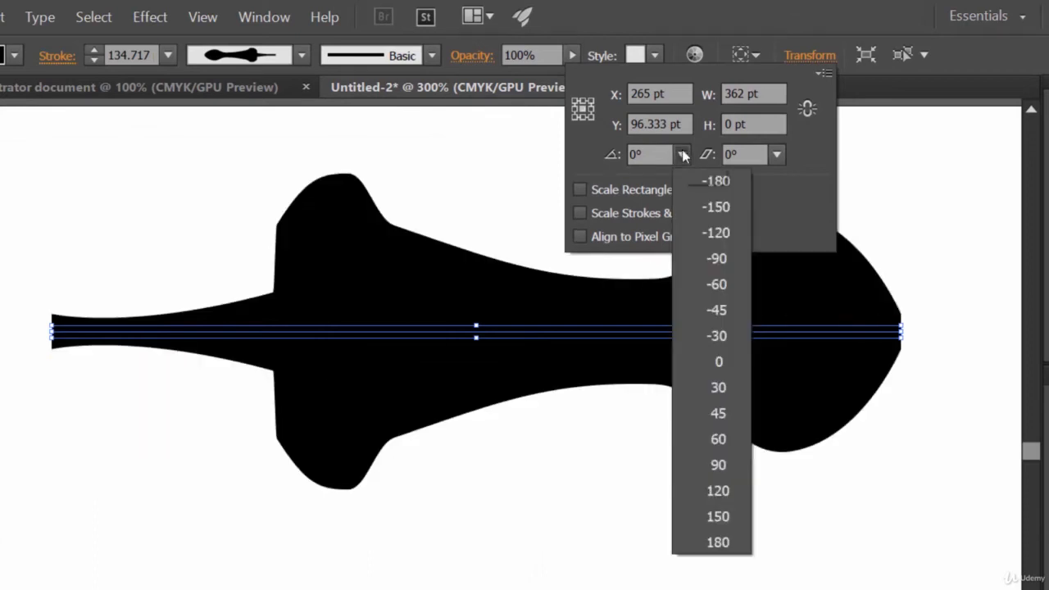
left_click(713, 465)
left_click(684, 152)
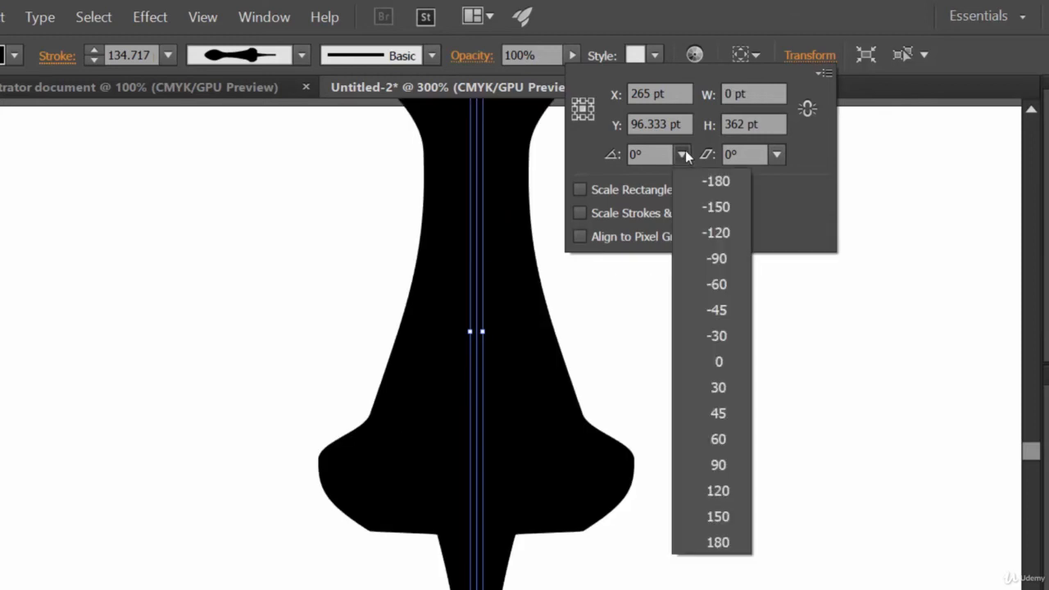
left_click(718, 464)
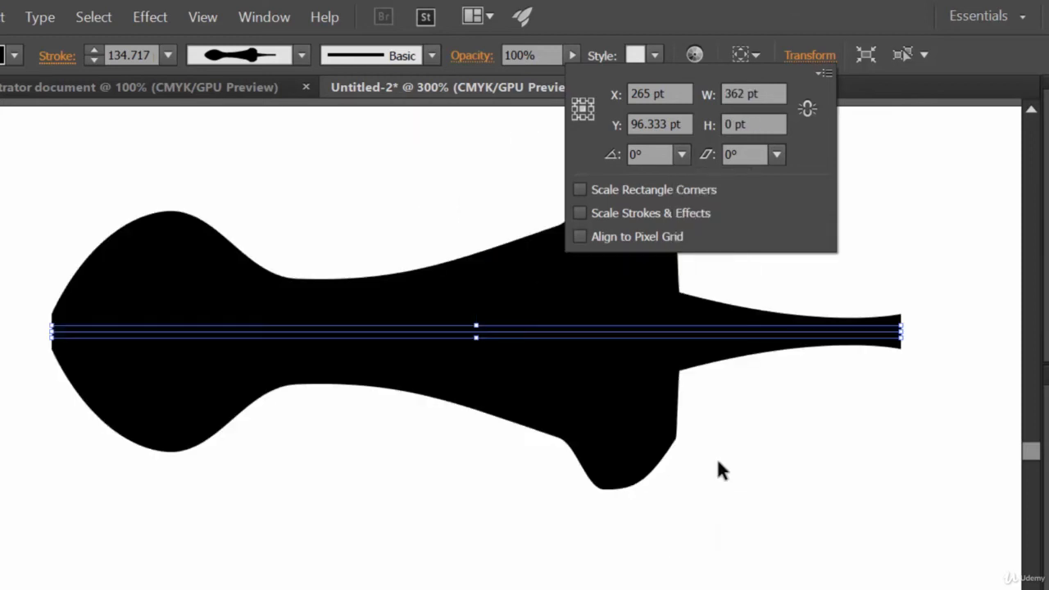
left_click(681, 154)
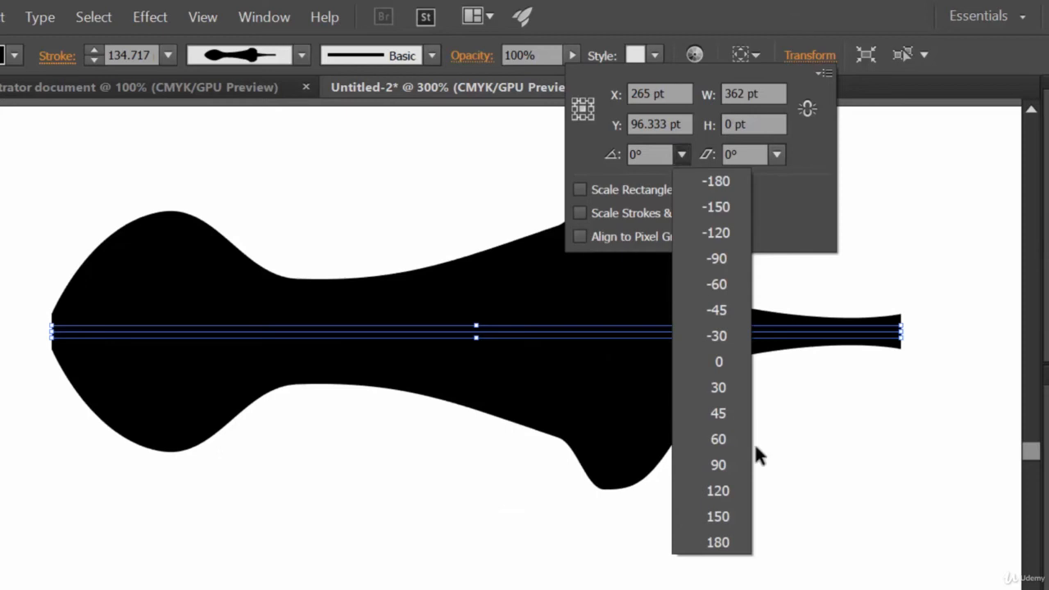
left_click(732, 464)
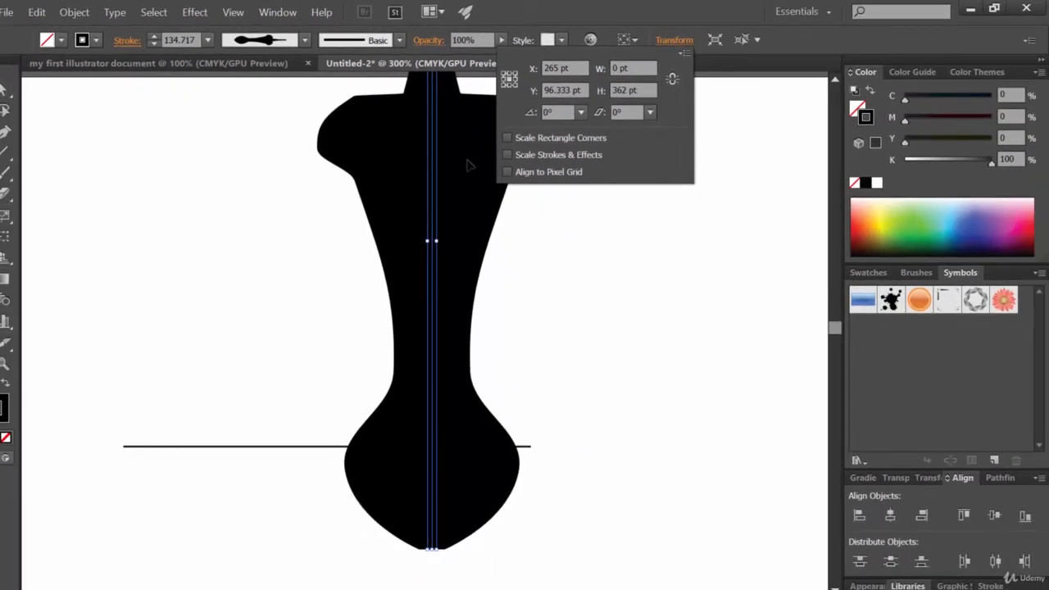
Move the rotated vertical shape down and then to the right of the thin horizontal line.
left_click(467, 166)
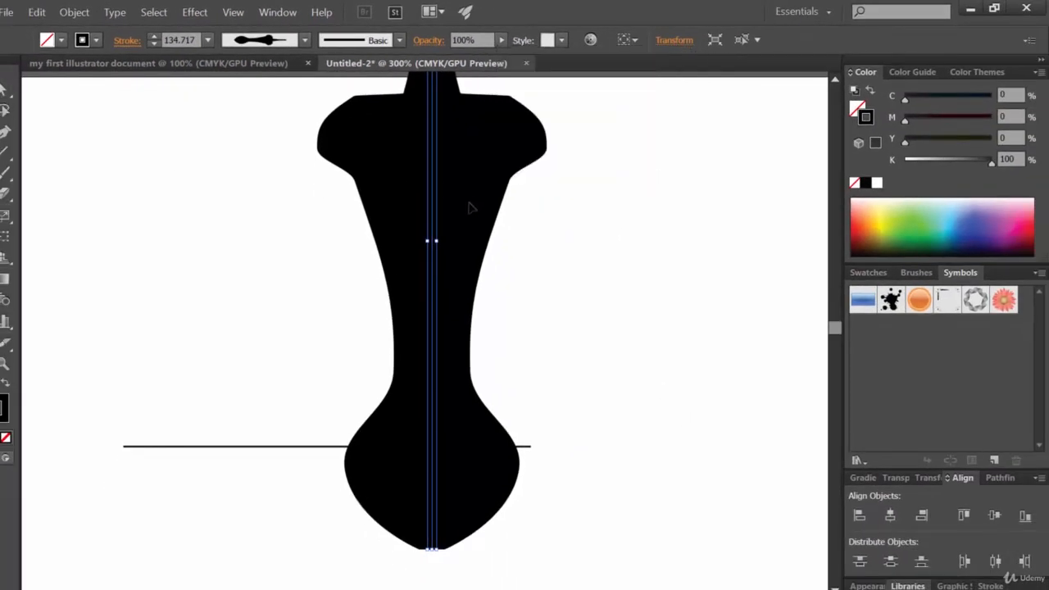
left_click_drag(482, 148, 517, 314)
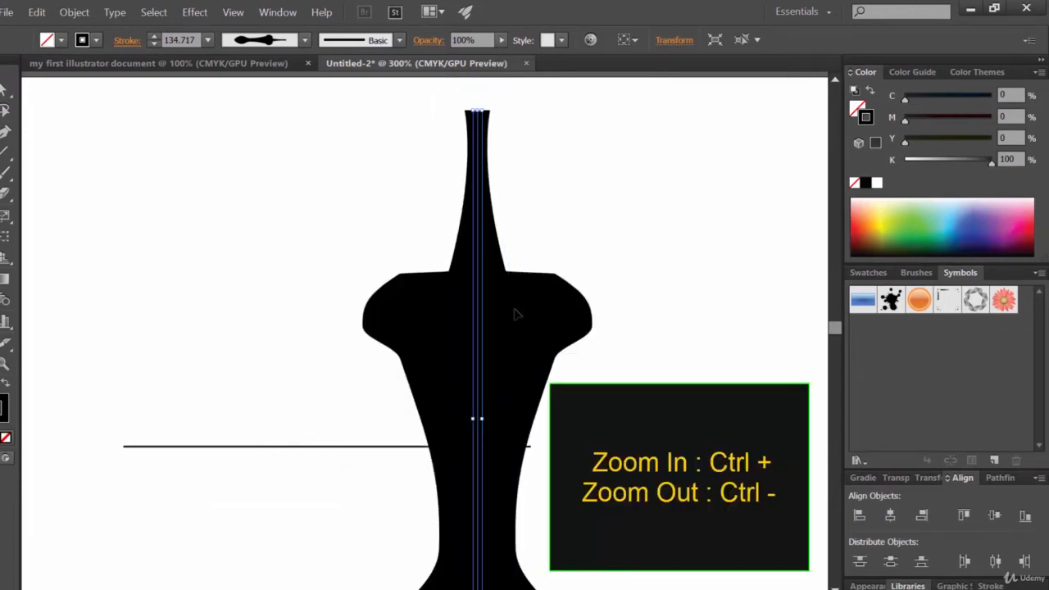
key("ctrl+minus")
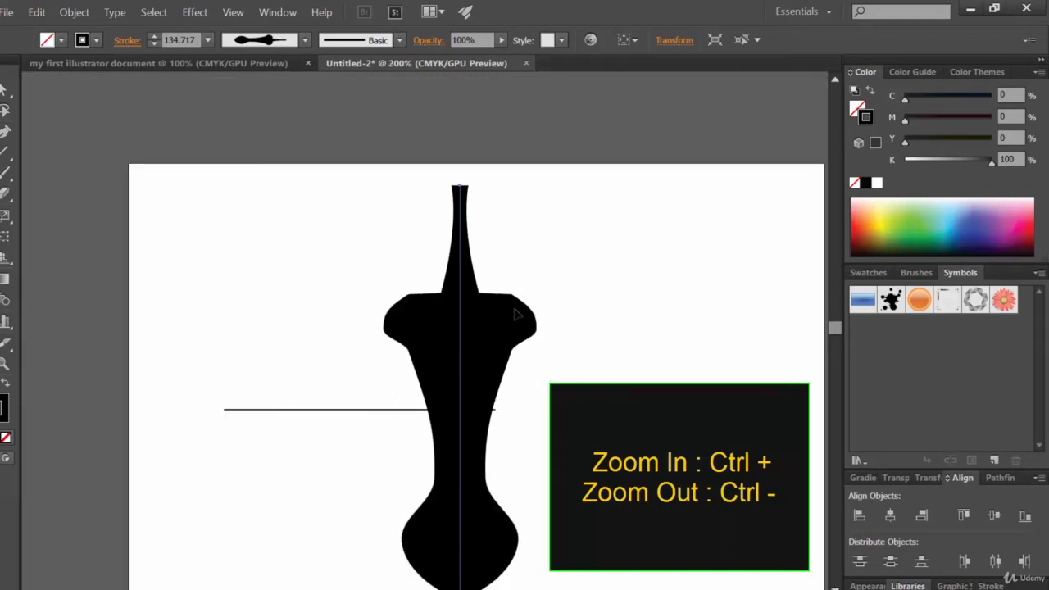
key("ctrl+minus")
left_click(514, 309)
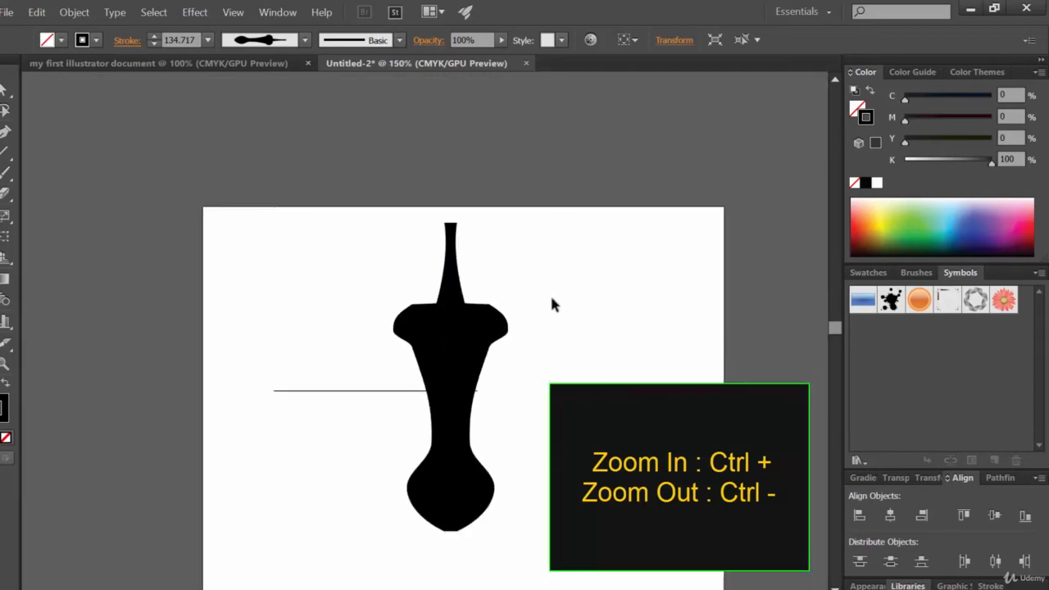
left_click(469, 359)
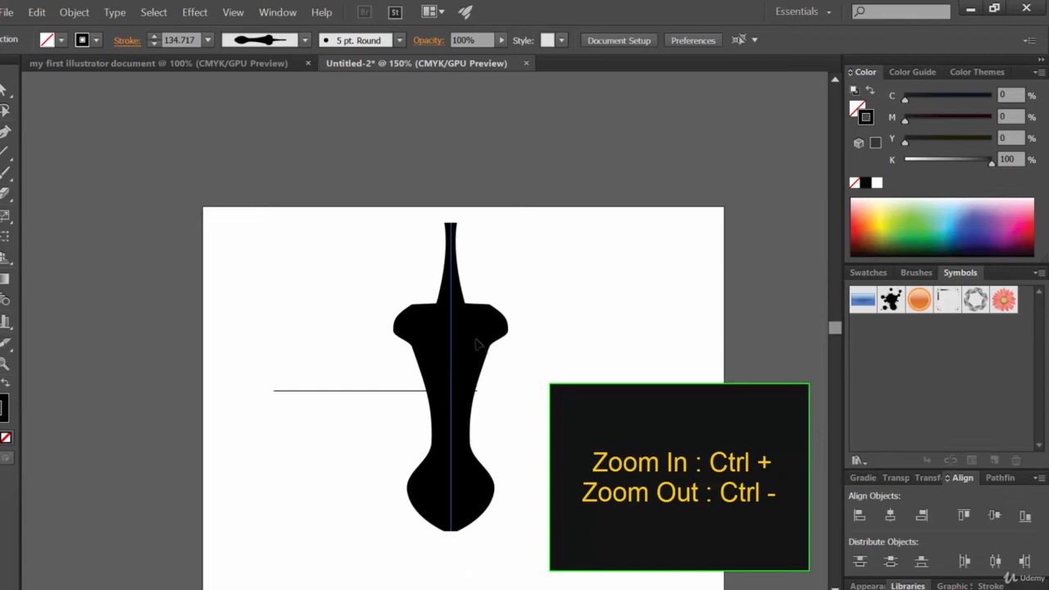
left_click_drag(484, 348, 566, 340)
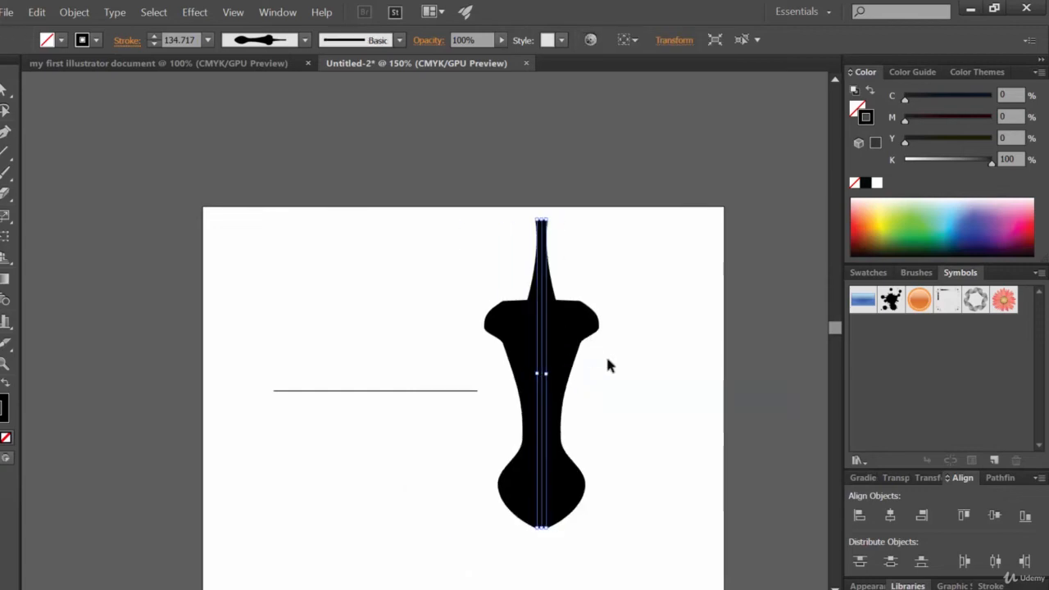
Select the thin horizontal line and move it up level with the shape's shoulders.
left_click(368, 393)
left_click(370, 391)
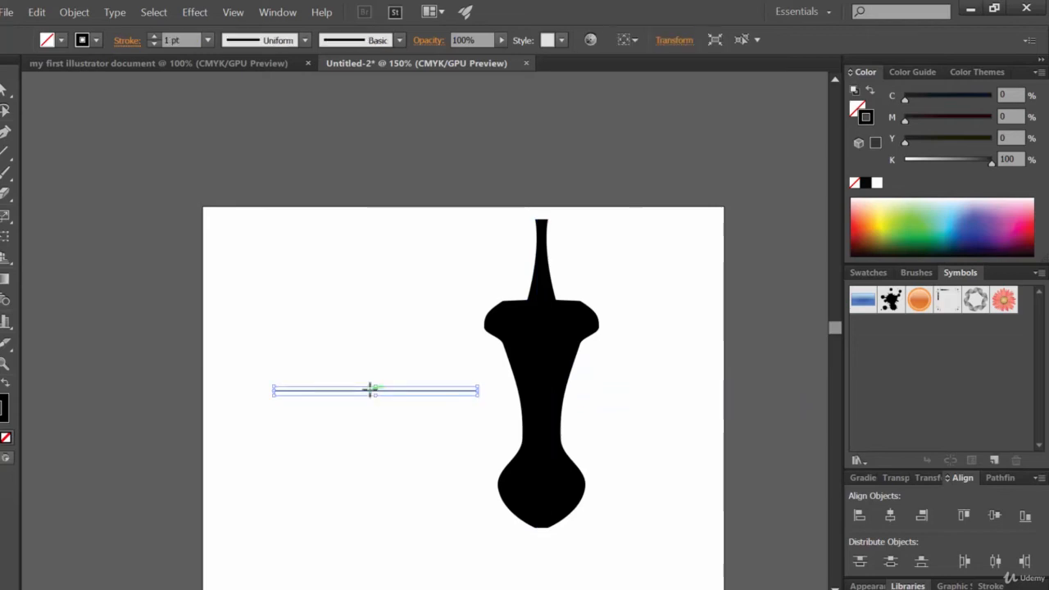
left_click_drag(417, 393, 379, 339)
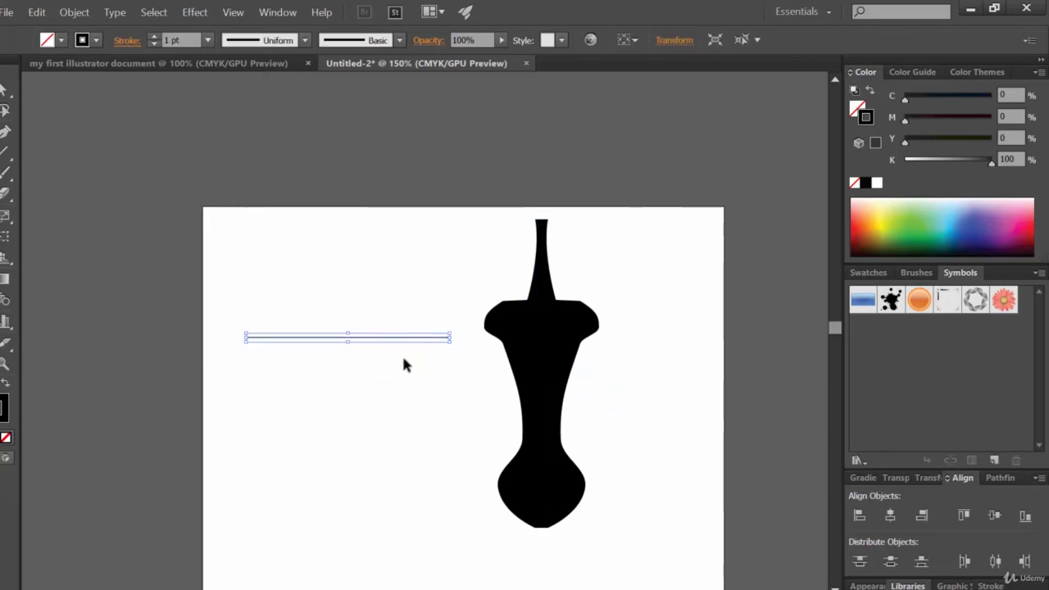
Raise the selected line's stroke weight to 15 pt.
left_click(153, 36)
left_click(153, 36)
left_click(153, 36)
left_click(153, 37)
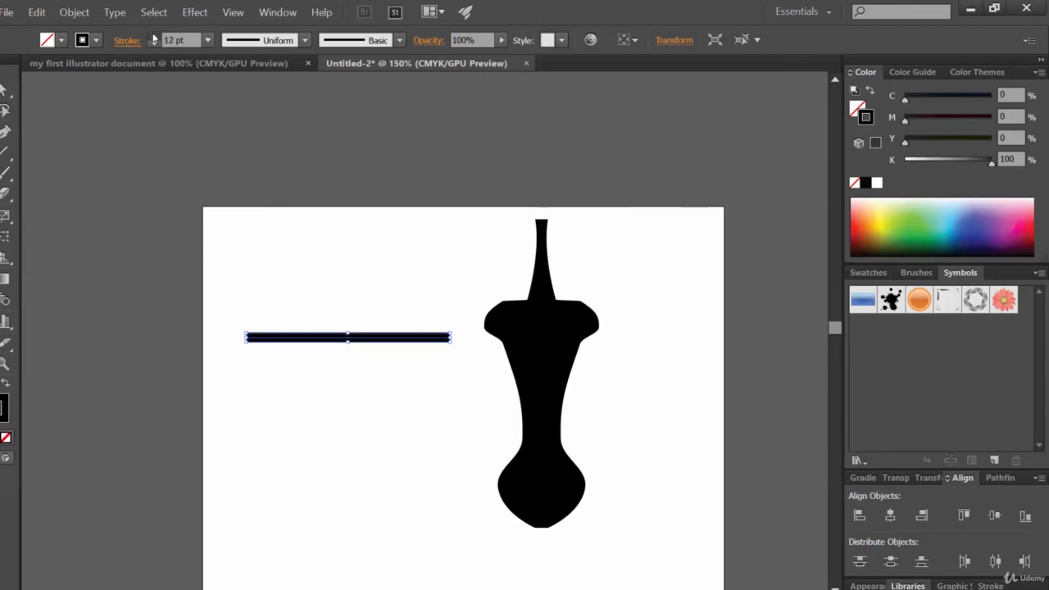
left_click(153, 36)
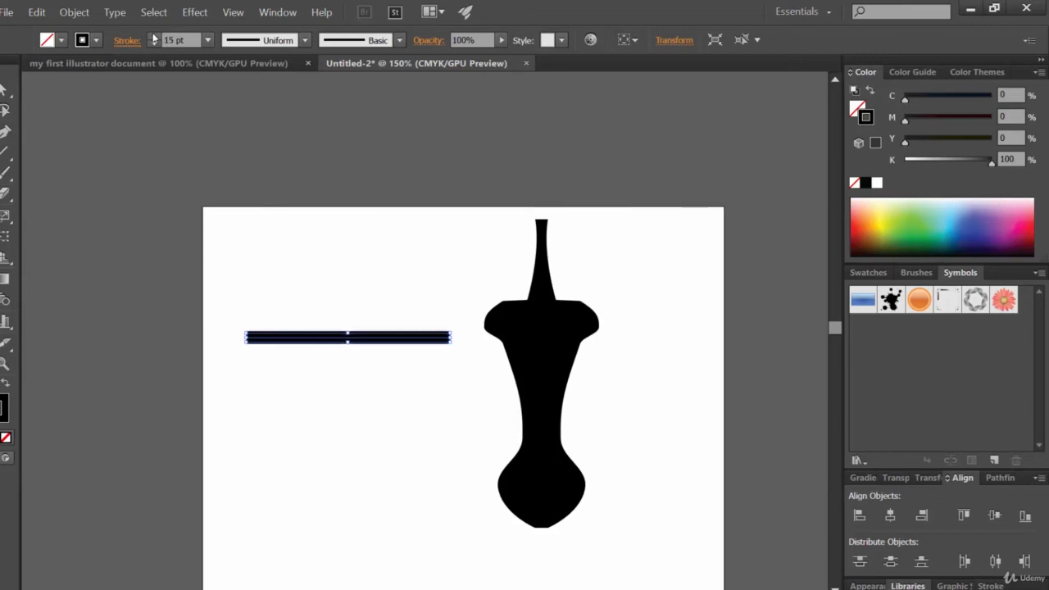
With the Width tool, bulge the line near its left end and pinch it just right of the bulge.
left_click(6, 152)
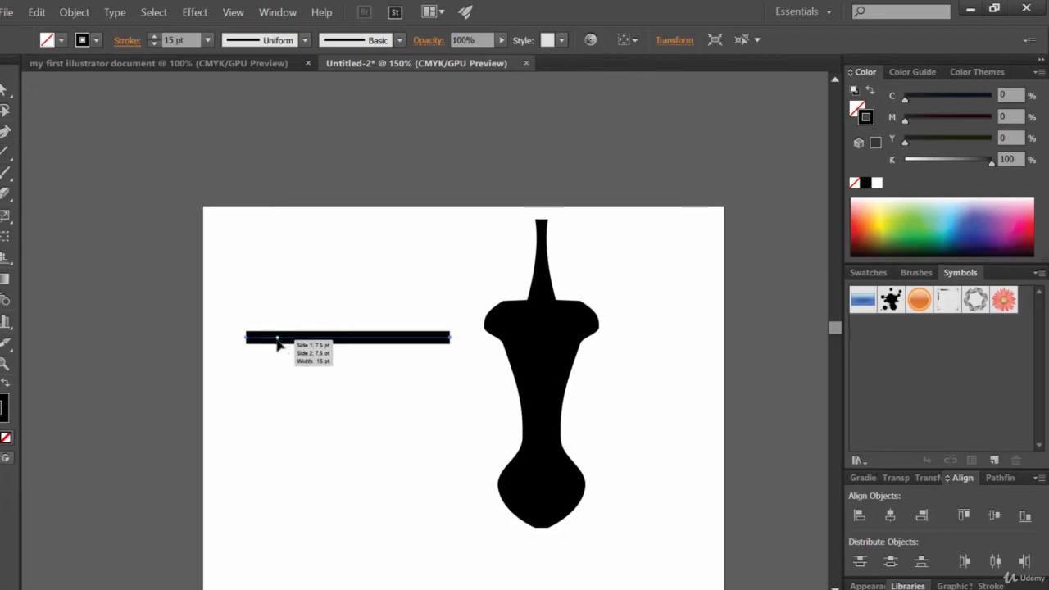
left_click_drag(277, 340, 277, 379)
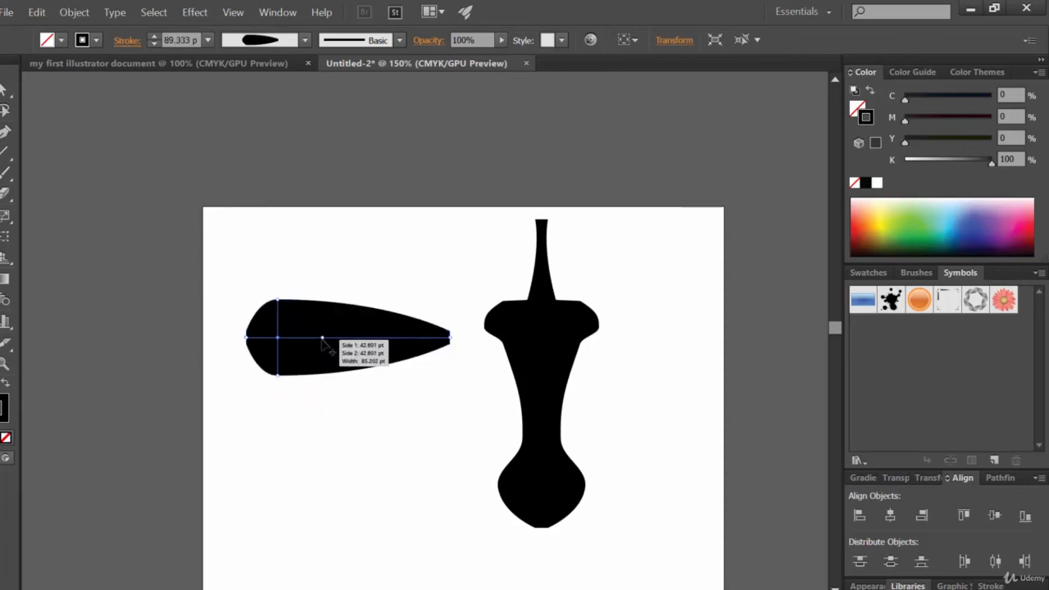
left_click_drag(321, 338, 326, 356)
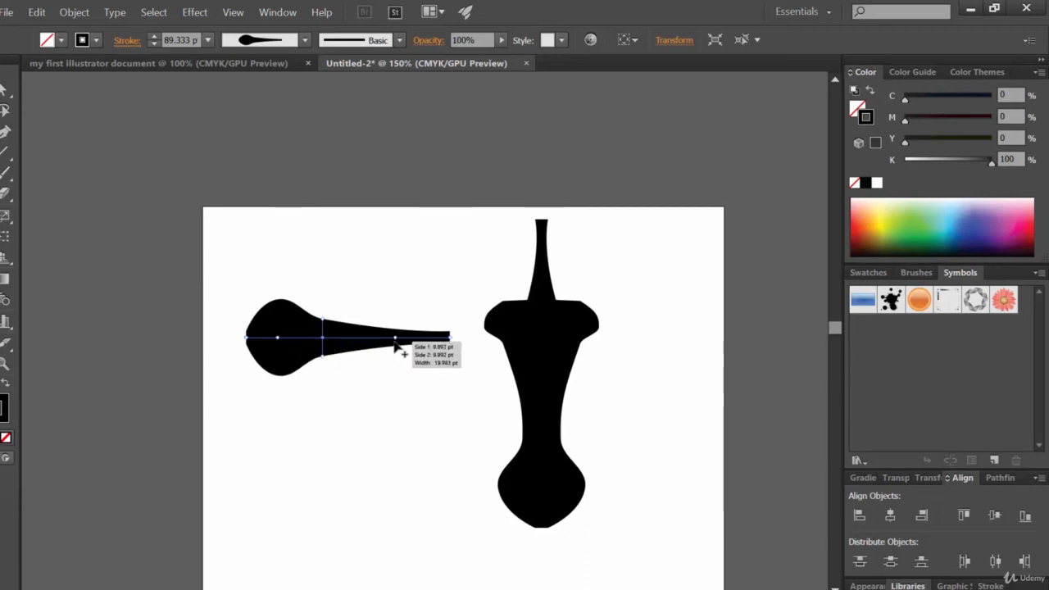
Widen the stroke further along the line and pinch it again near its right end.
left_click_drag(384, 344, 386, 382)
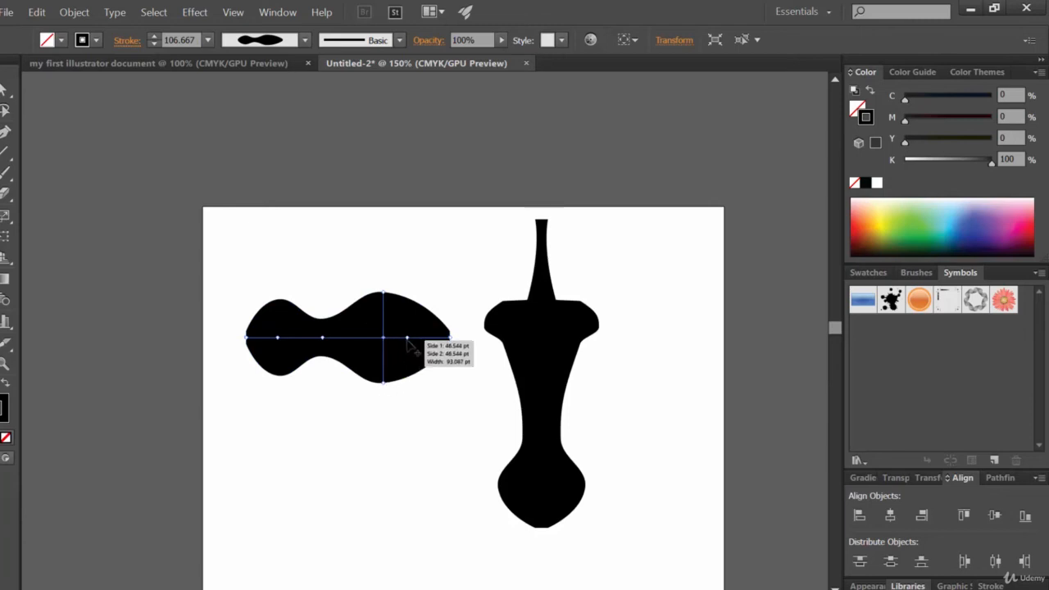
left_click_drag(408, 341, 409, 354)
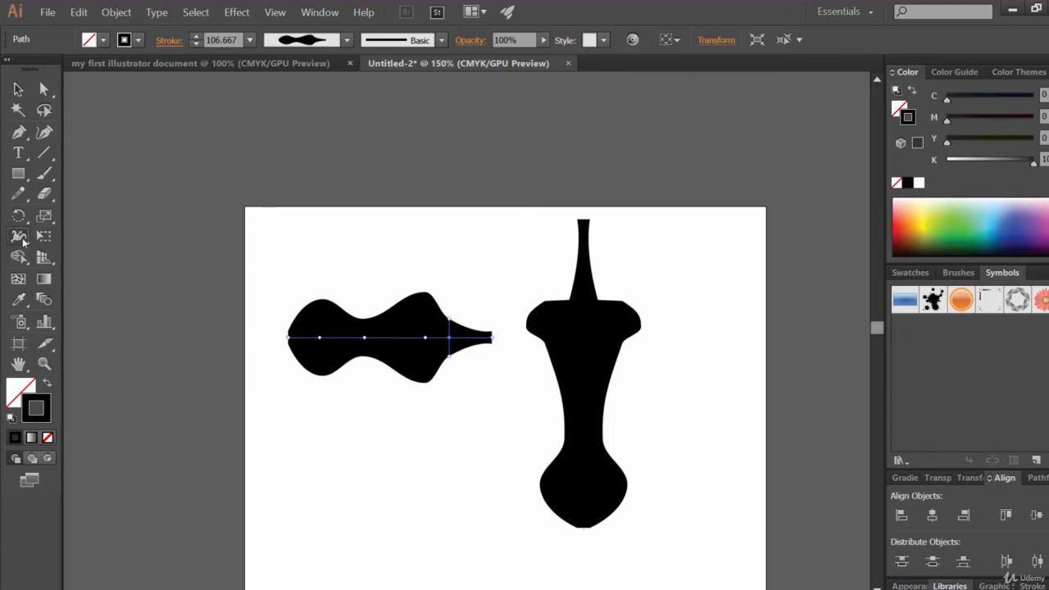
Switch to the Selection tool and deselect everything.
left_click(20, 238)
key("v")
left_click(446, 471)
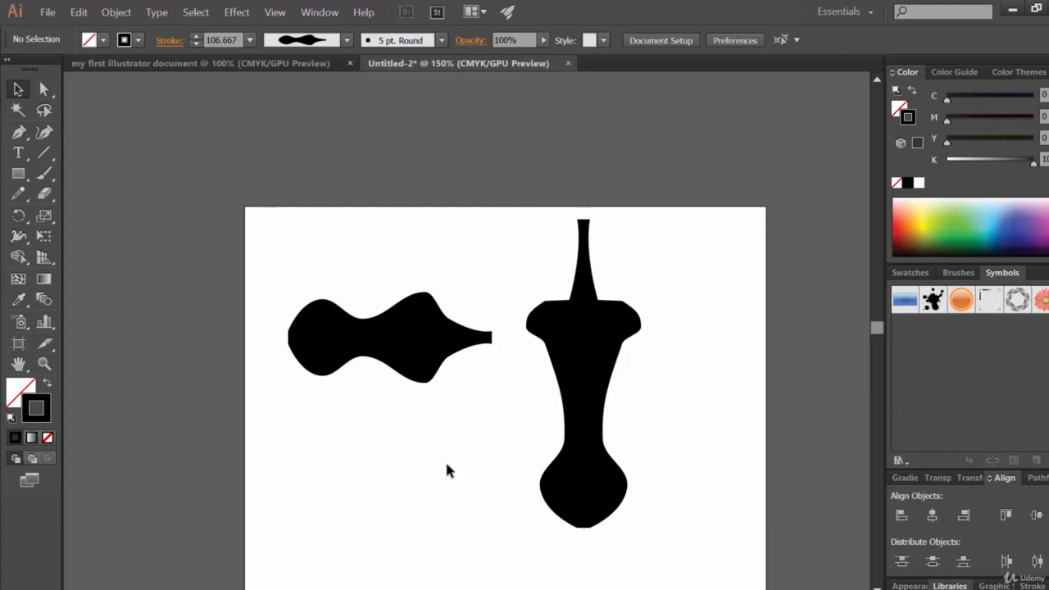
Draw a horizontal line below the first shape with the Line Segment tool and set its stroke to 13 pt.
left_click(43, 153)
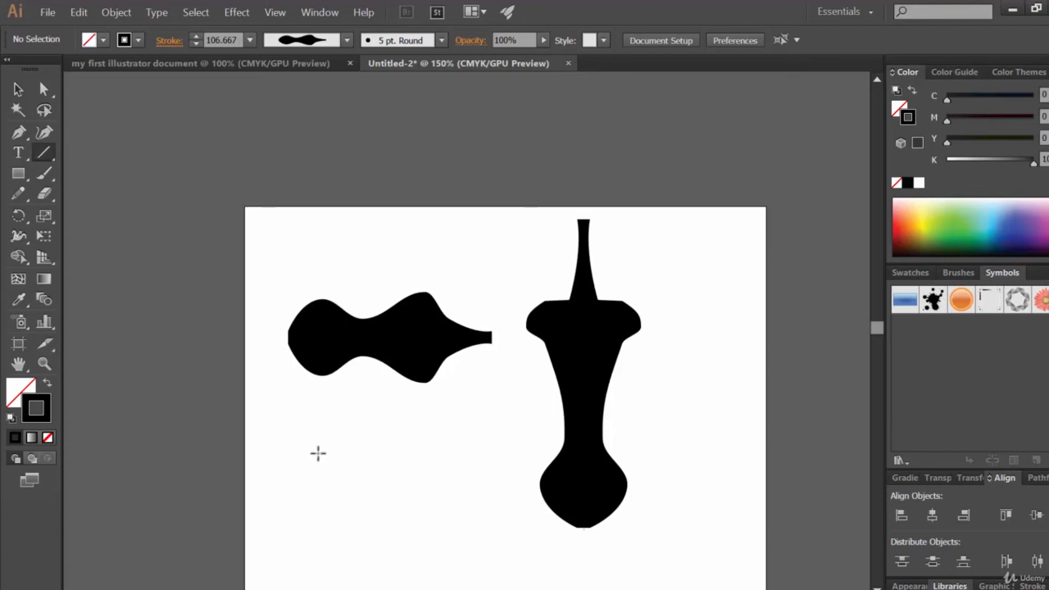
left_click_drag(304, 465, 503, 465)
key("shift")
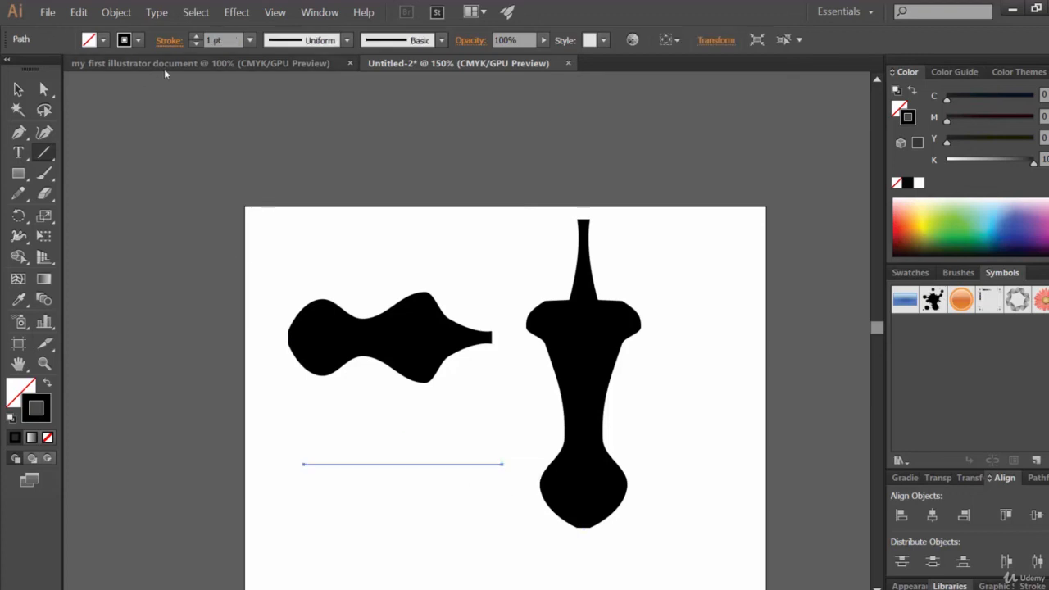
left_click(197, 37)
left_click(197, 38)
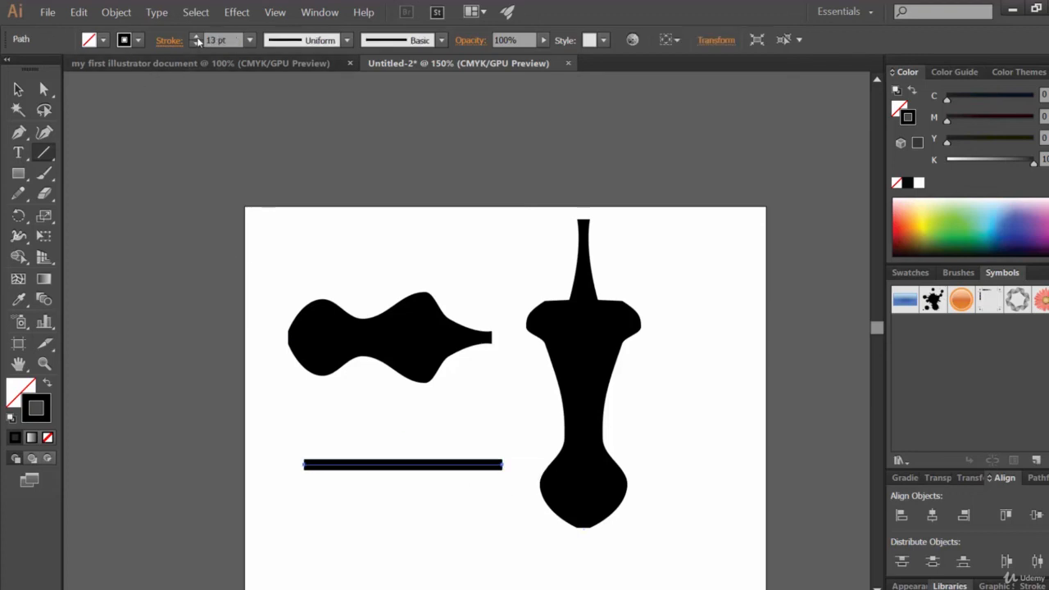
With the Width tool, widen the new line at its left end and near its right end into a bulging profile.
left_click(18, 236)
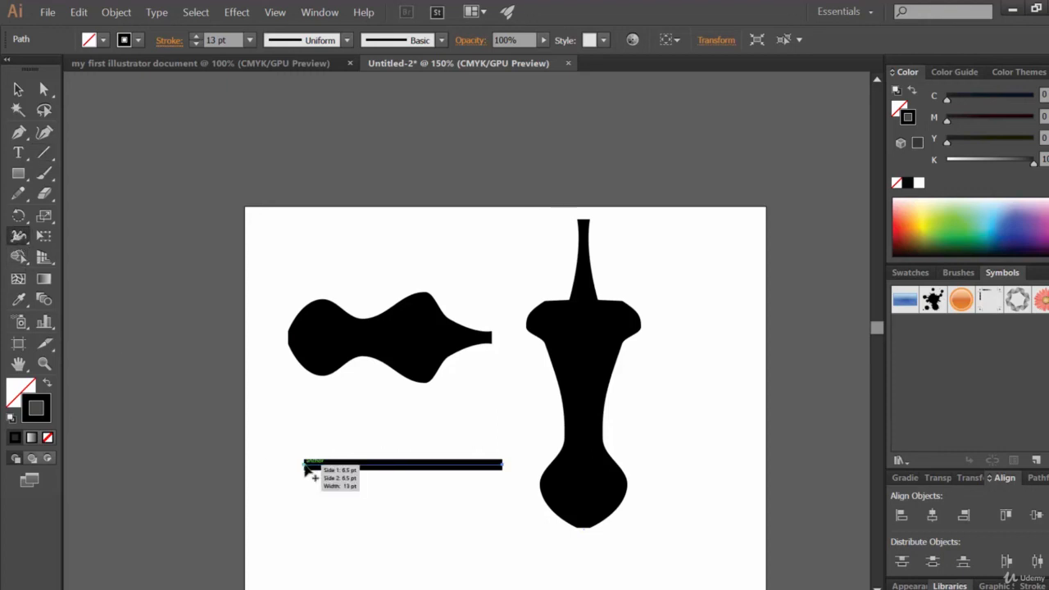
left_click_drag(306, 465, 311, 526)
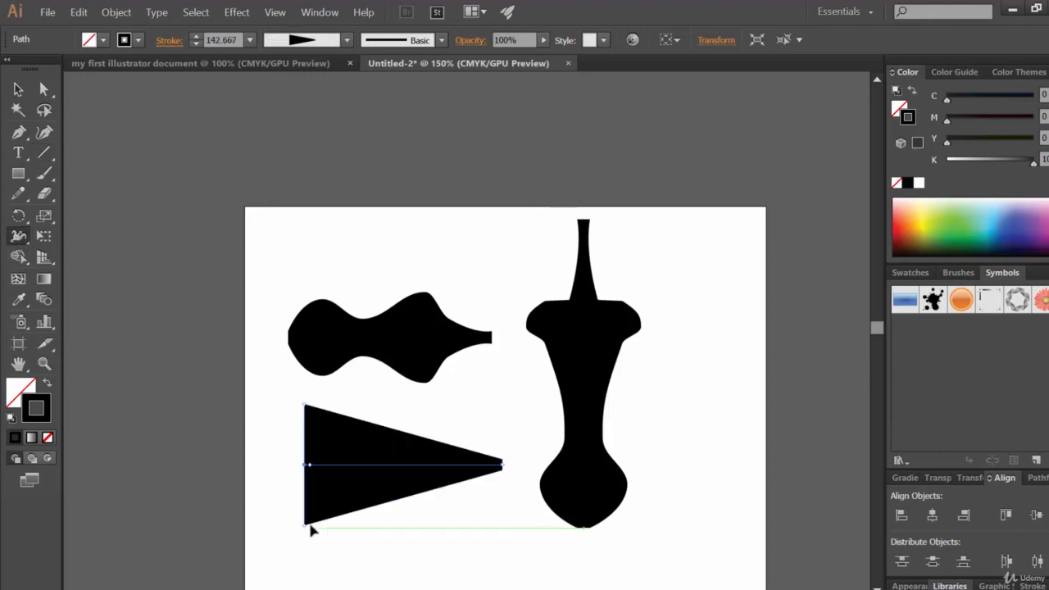
left_click_drag(358, 469, 364, 490)
left_click_drag(445, 466, 447, 526)
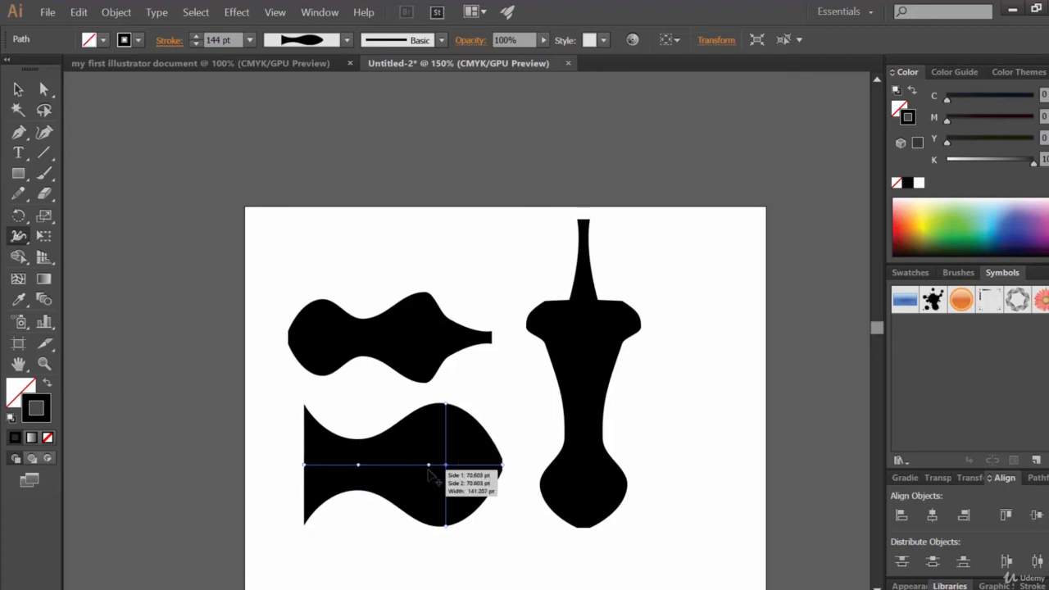
left_click_drag(332, 479, 308, 466)
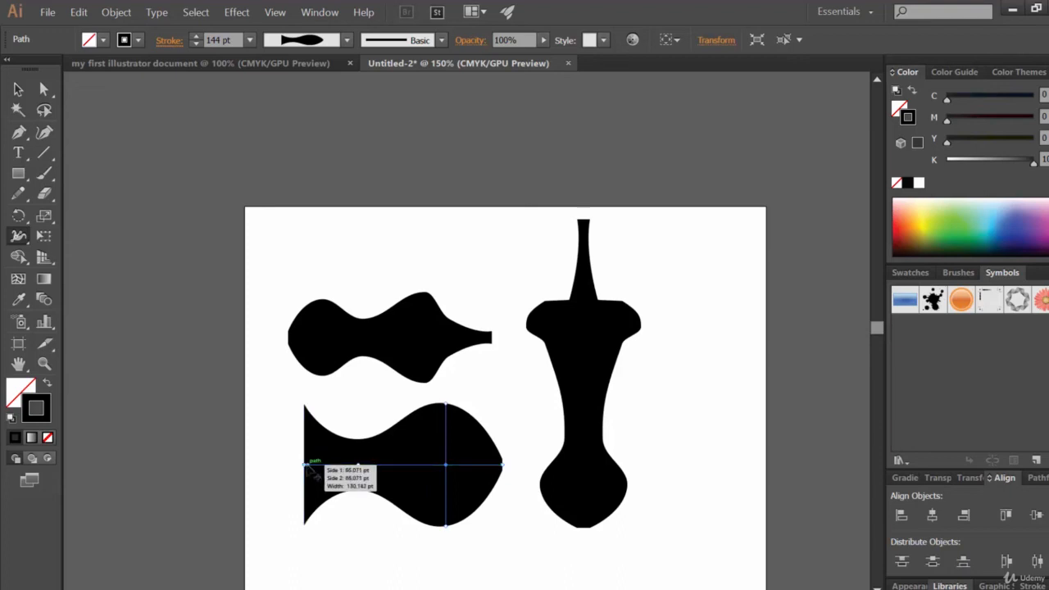
Rotate the new shape -90° through the Transform panel and move it right beside the other vertical shape.
left_click(720, 43)
left_click(623, 113)
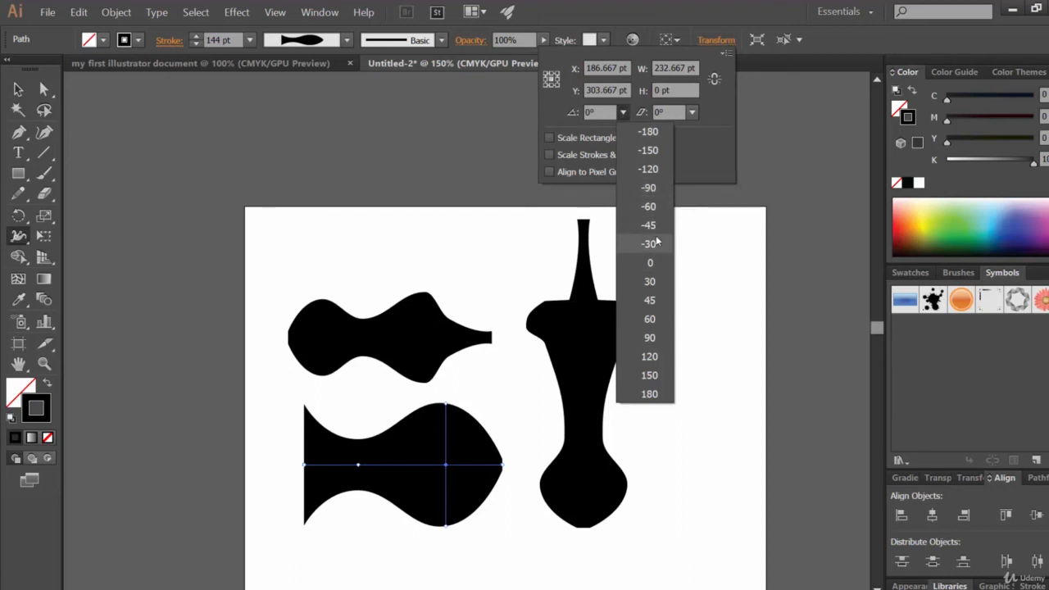
left_click(649, 188)
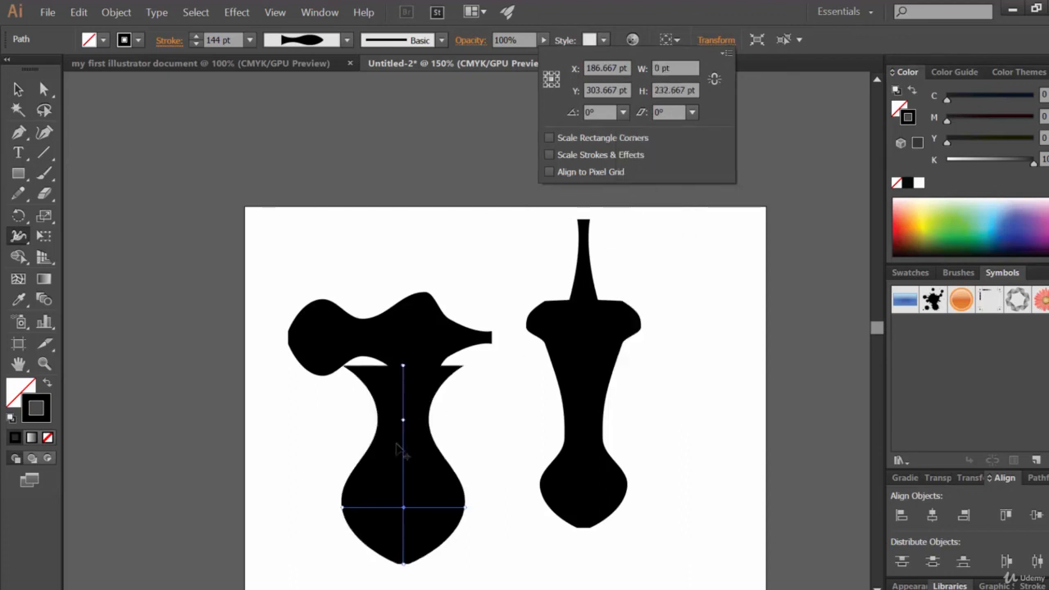
left_click(421, 461)
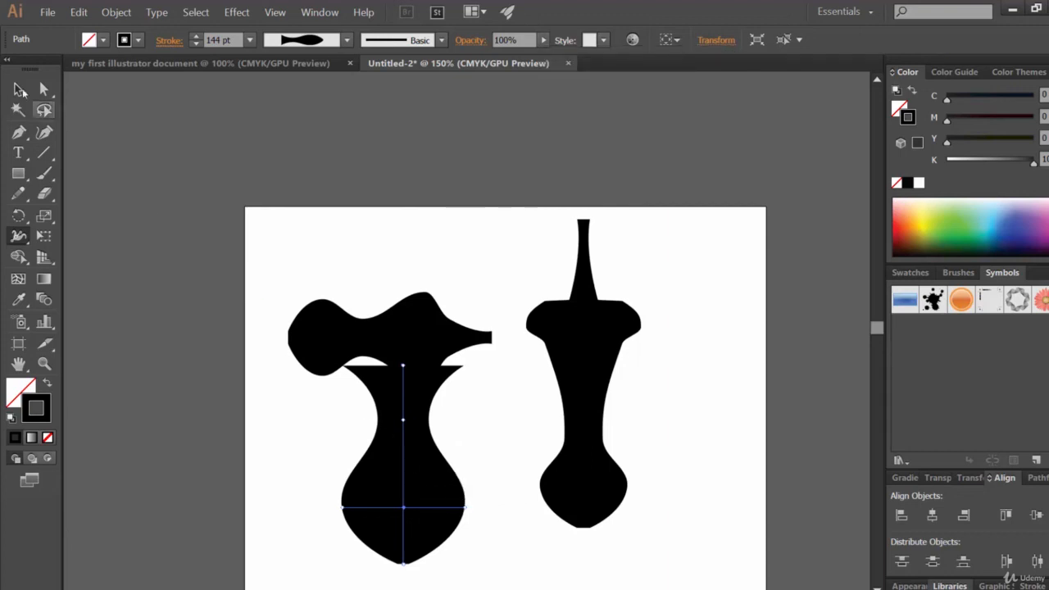
left_click(19, 89)
left_click_drag(435, 466, 508, 469)
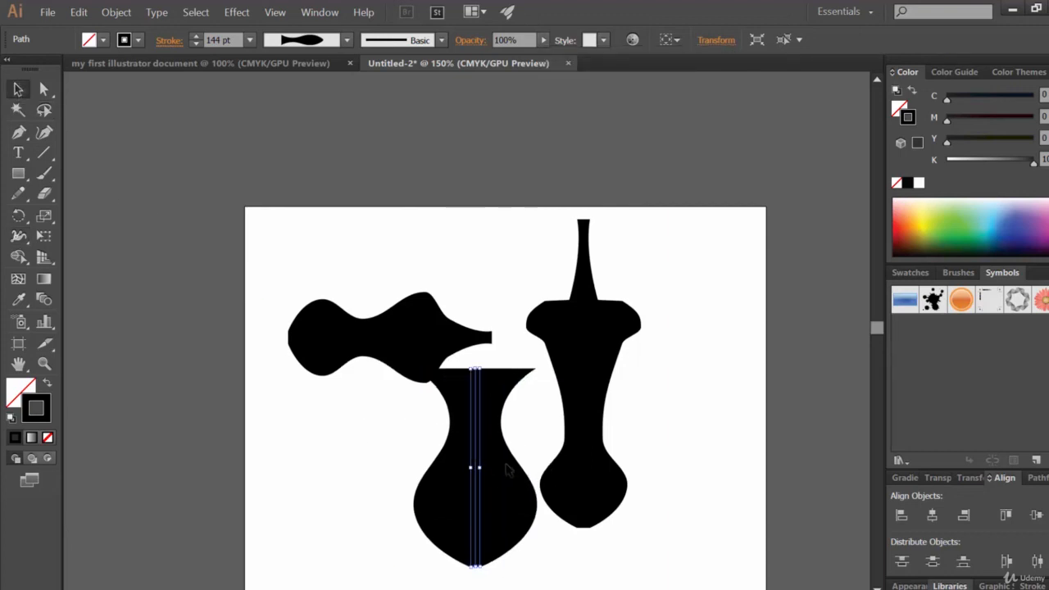